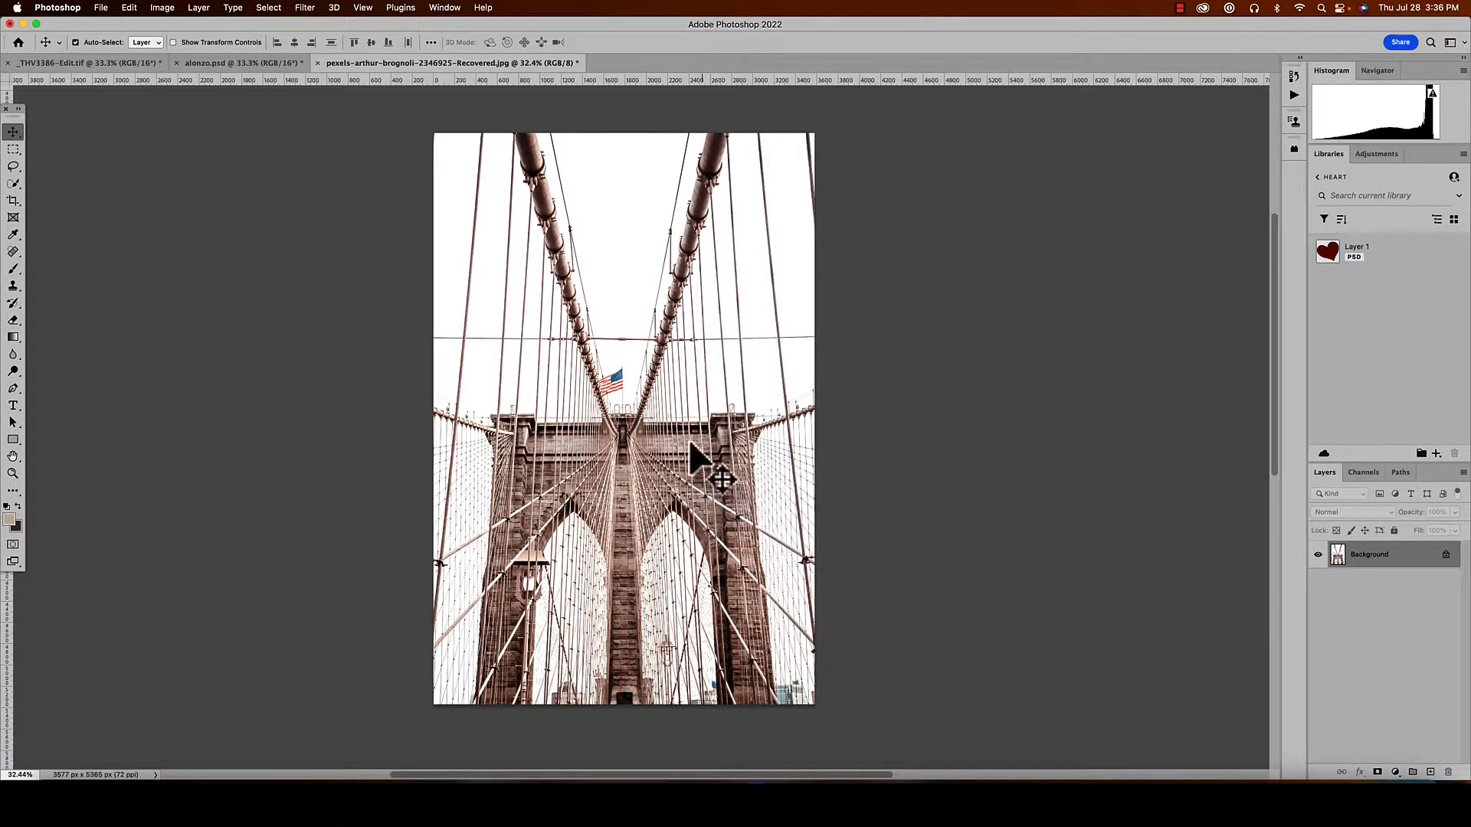
Open Sky Replacement for the bridge photo and browse the preset skies in the Blue Skies group
{"action": "left_click", "coordinate": [129, 8]}
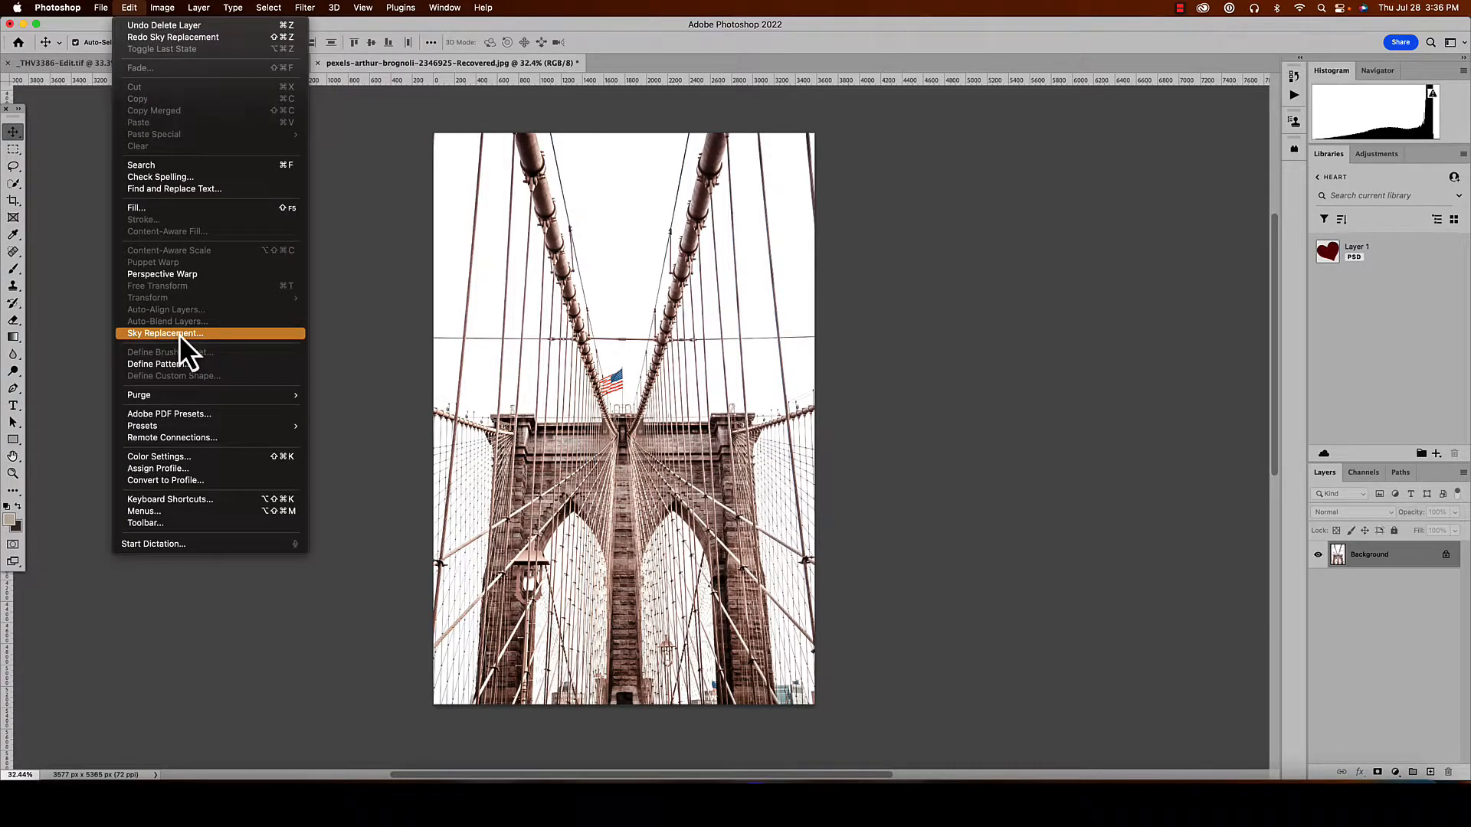
{"action": "left_click", "coordinate": [179, 335]}
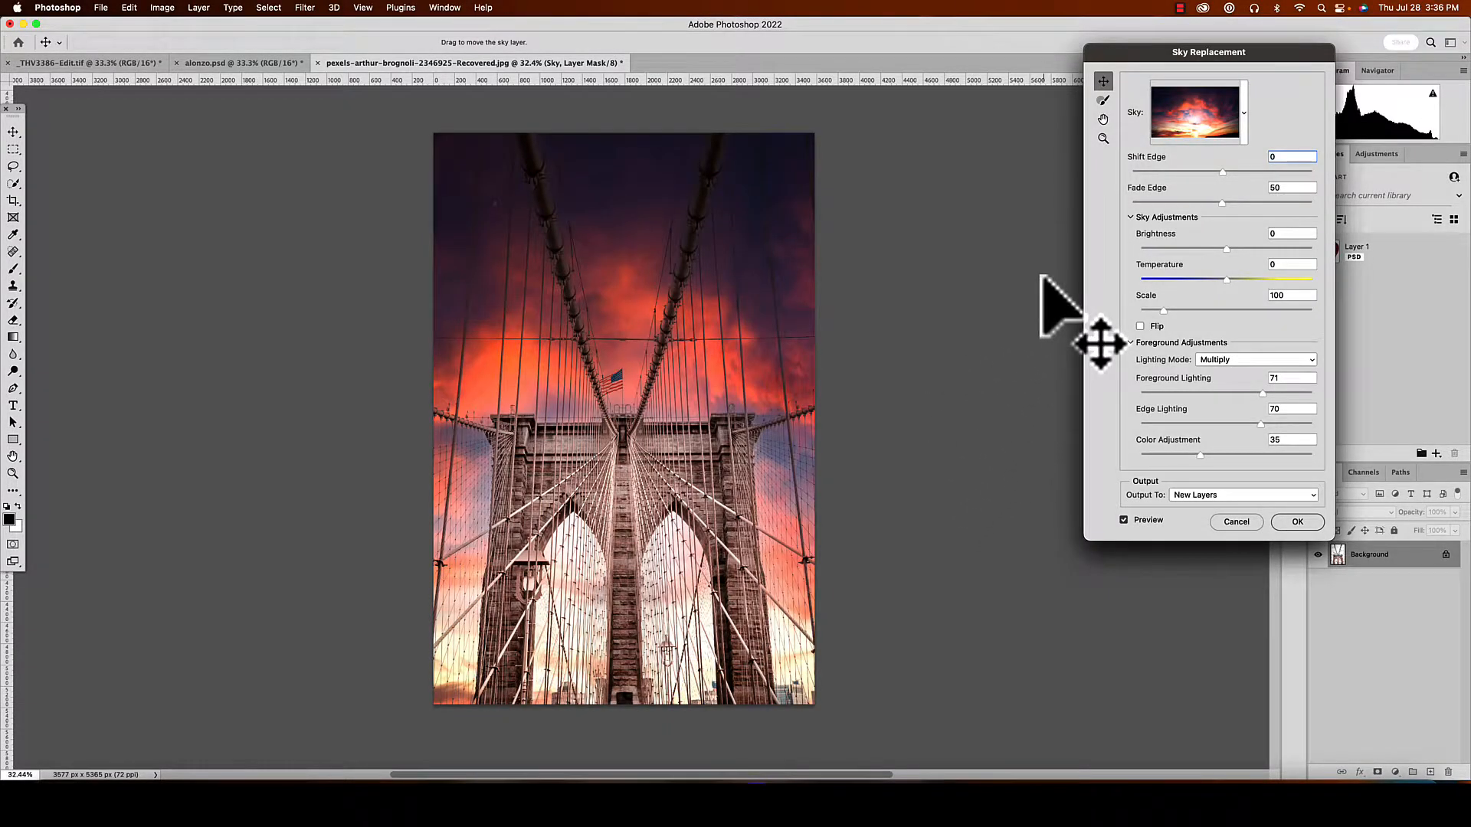
{"action": "left_click", "coordinate": [1245, 115]}
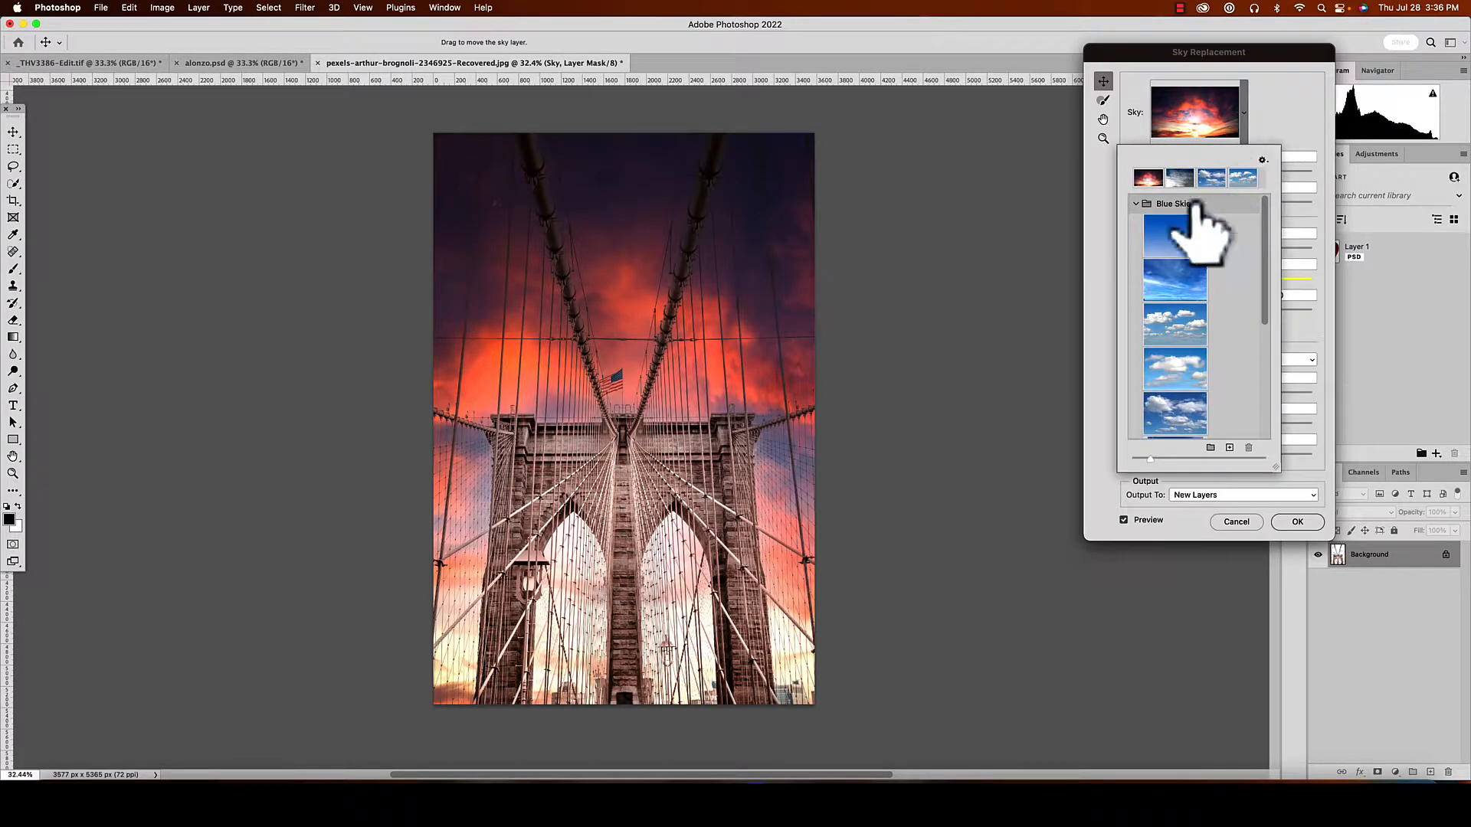
{"action": "left_click", "coordinate": [1140, 206]}
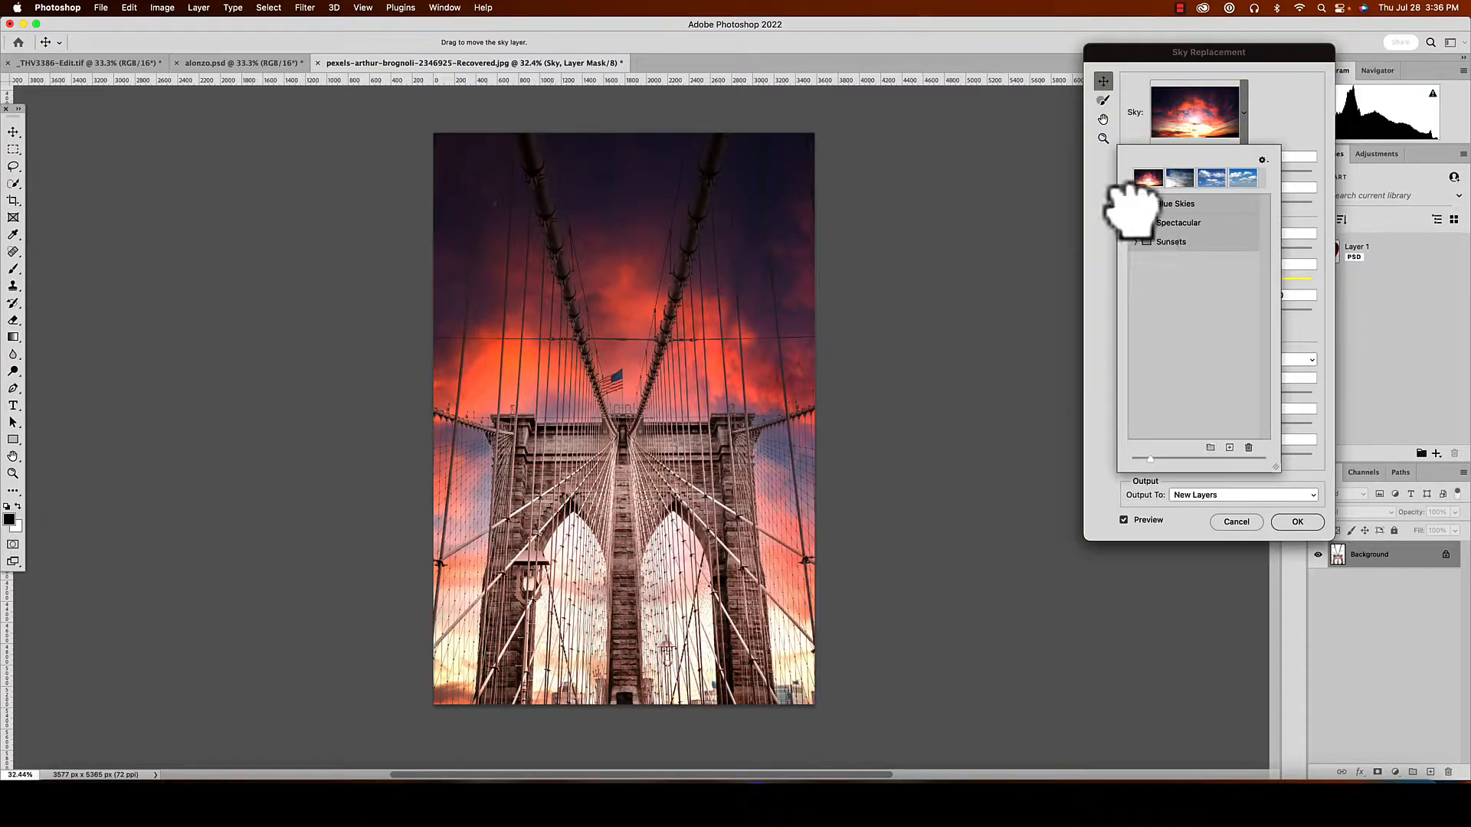
{"action": "left_click", "coordinate": [1137, 204]}
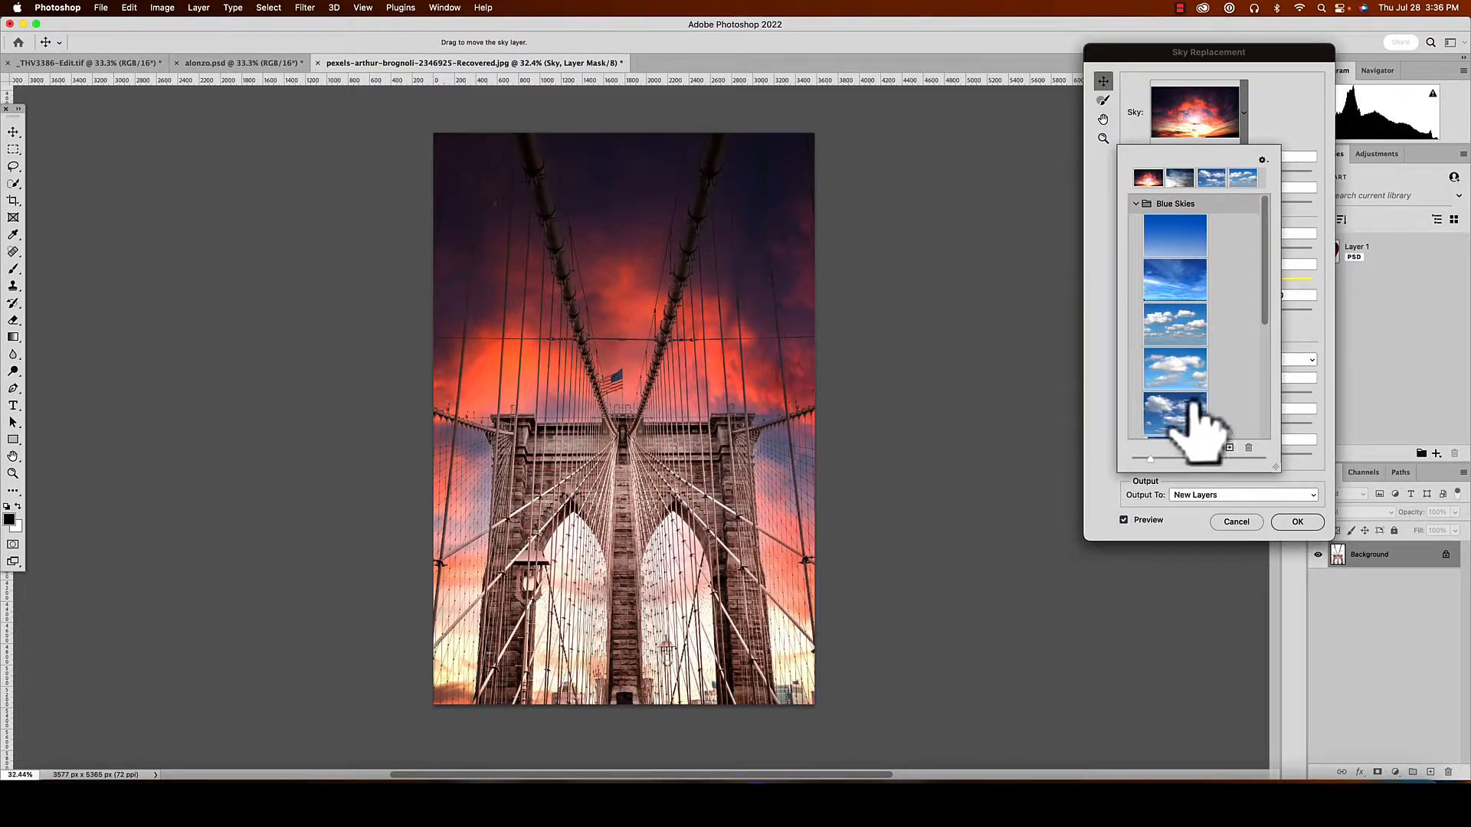
{"action": "scroll", "coordinate": [1192, 403], "scroll_direction": "down", "scroll_amount": 2}
{"action": "scroll", "coordinate": [1191, 401], "scroll_direction": "down", "scroll_amount": 3}
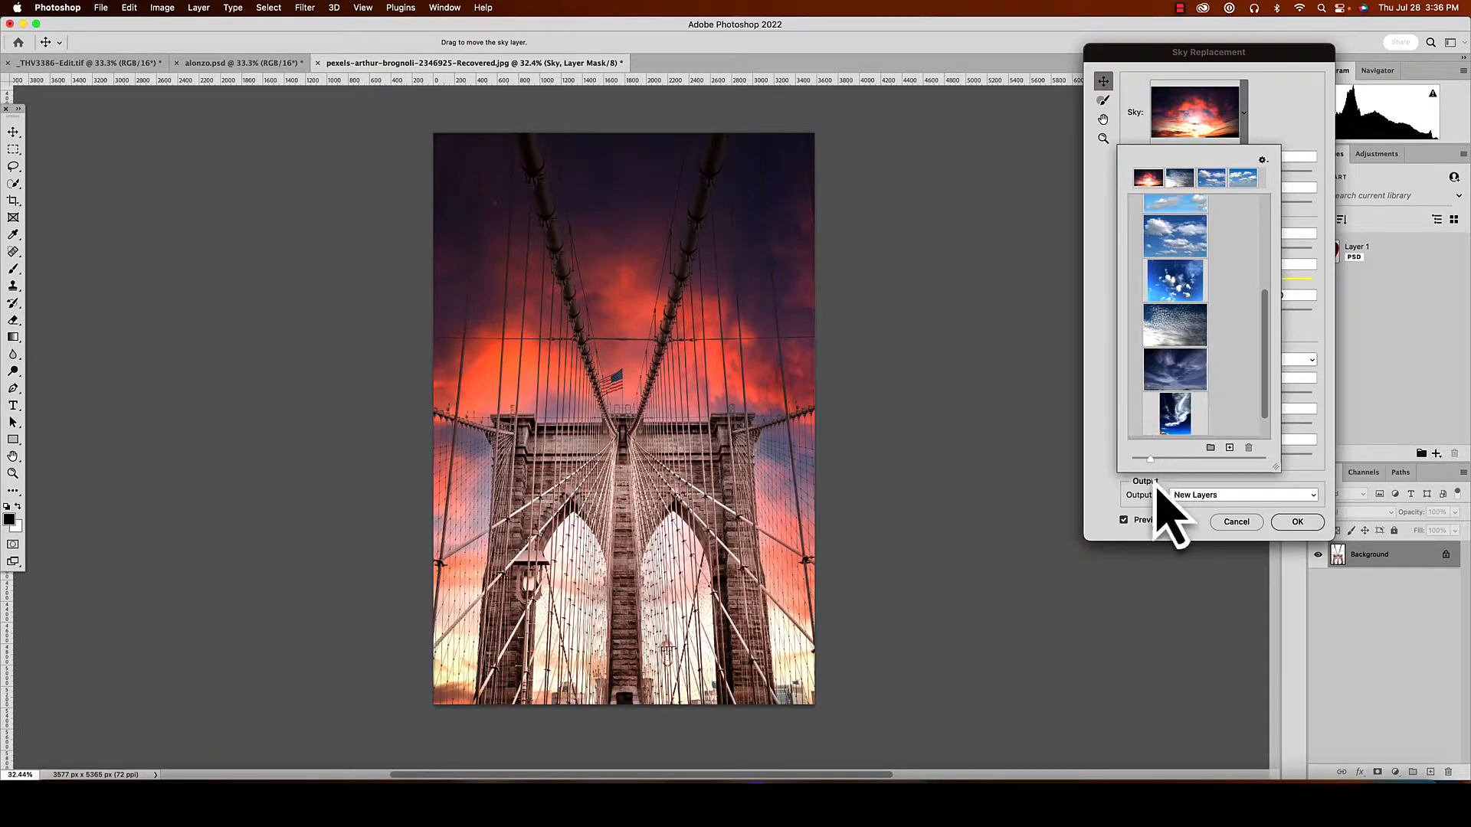
{"action": "left_click_drag", "start_coordinate": [1150, 461], "coordinate": [1188, 462]}
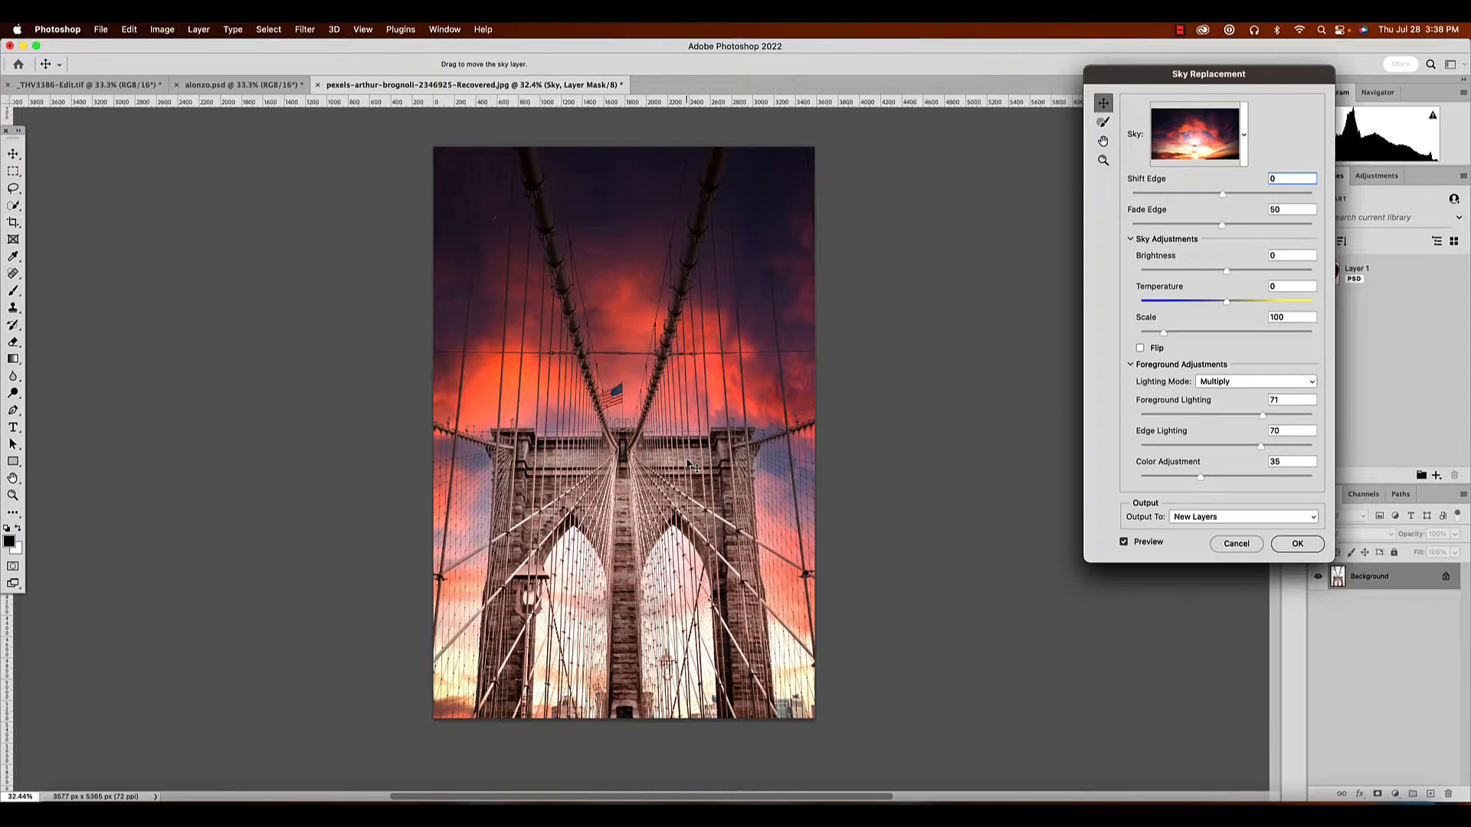
Try a Color Adjustment of 0 for the bridge's foreground and compare the preview with the original
{"action": "left_click_drag", "start_coordinate": [1200, 476], "coordinate": [1120, 480]}
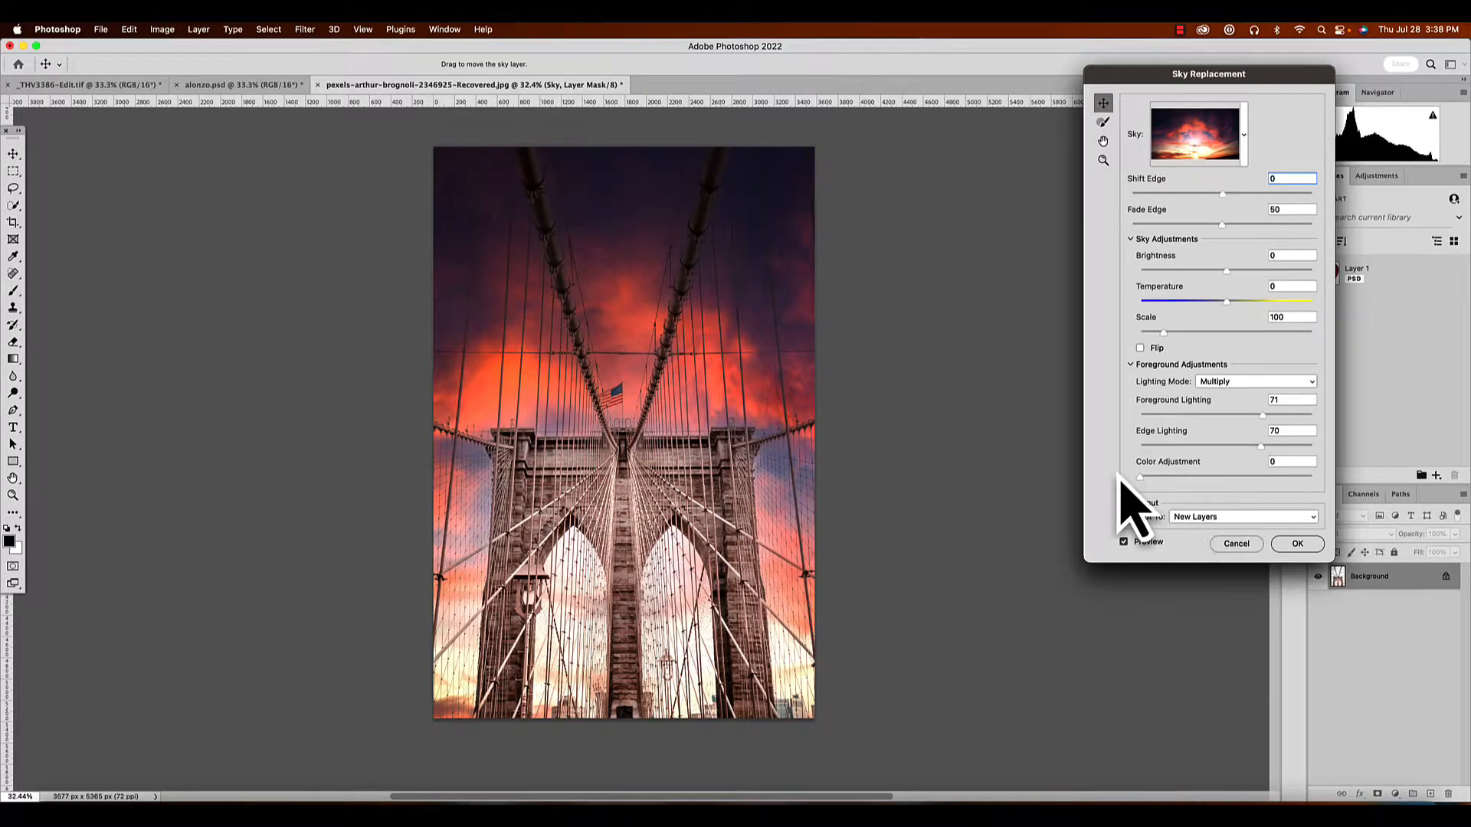
{"action": "left_click", "coordinate": [1124, 543]}
{"action": "left_click", "coordinate": [1124, 542]}
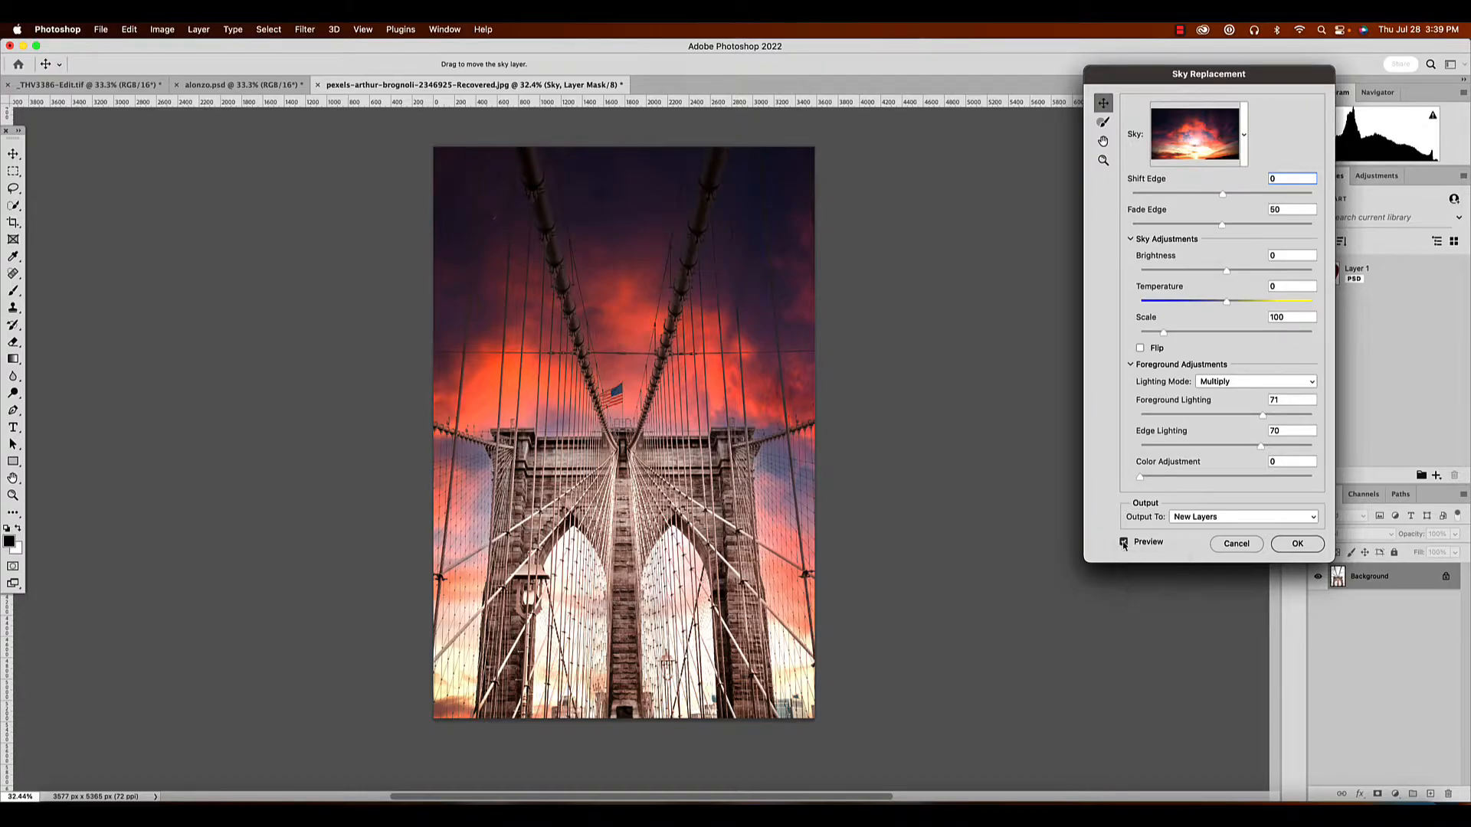
Set the foreground Color Adjustment to 97, compare it with the original, and inspect the bridge details up close
{"action": "left_click_drag", "start_coordinate": [1140, 477], "coordinate": [1307, 477]}
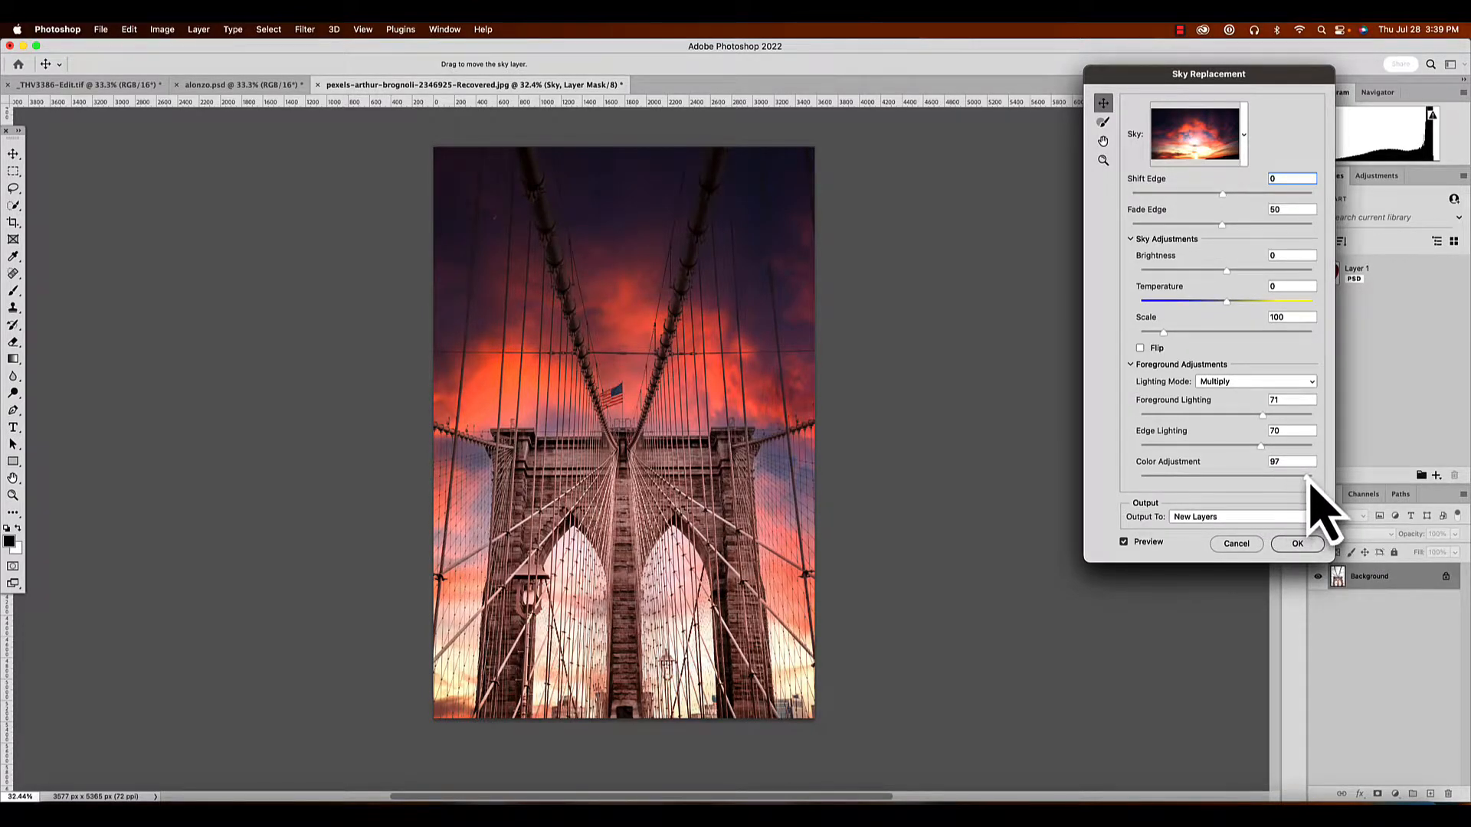
{"action": "left_click", "coordinate": [1124, 542]}
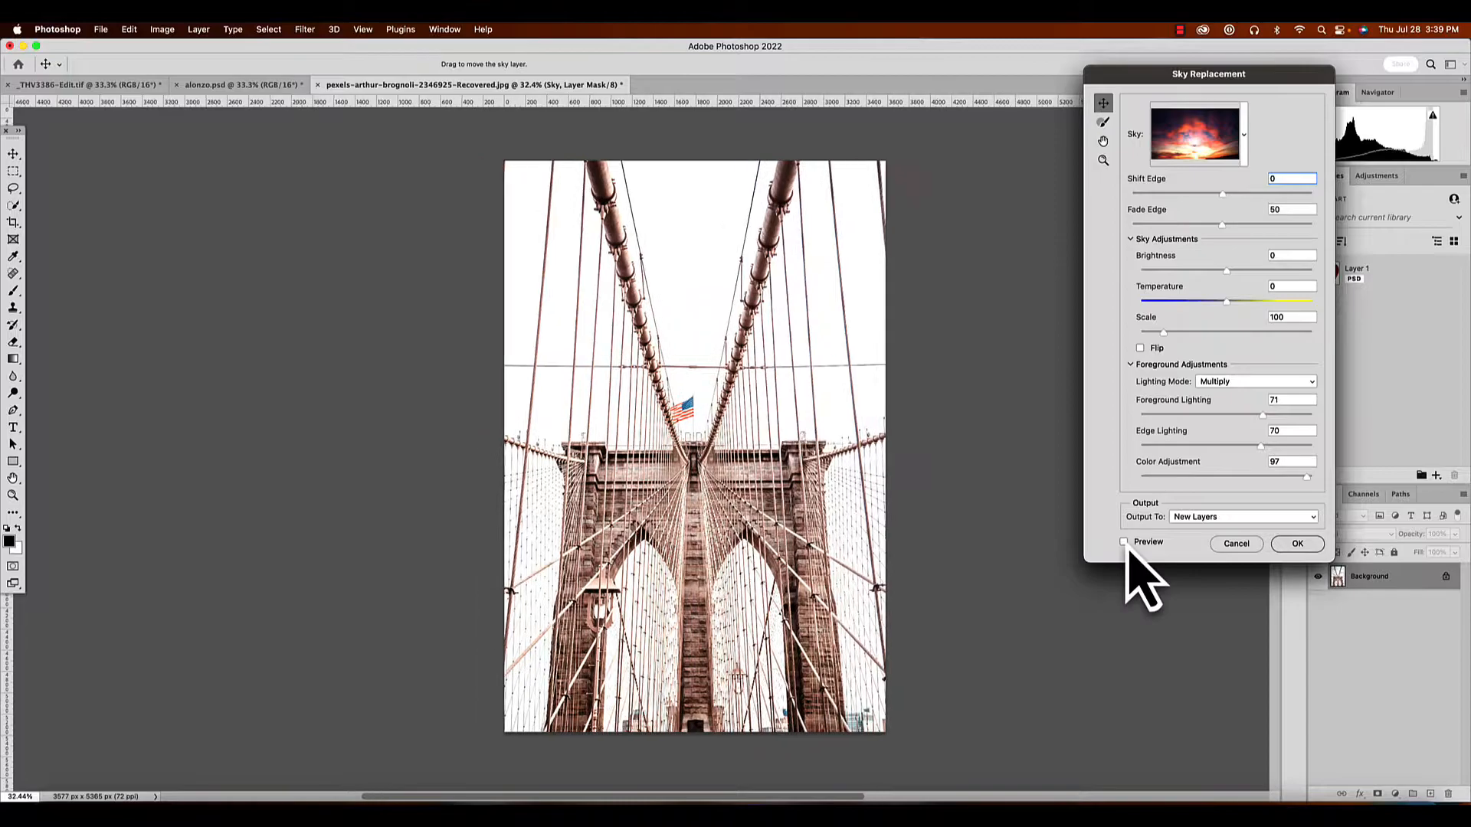
{"action": "left_click", "coordinate": [1125, 542]}
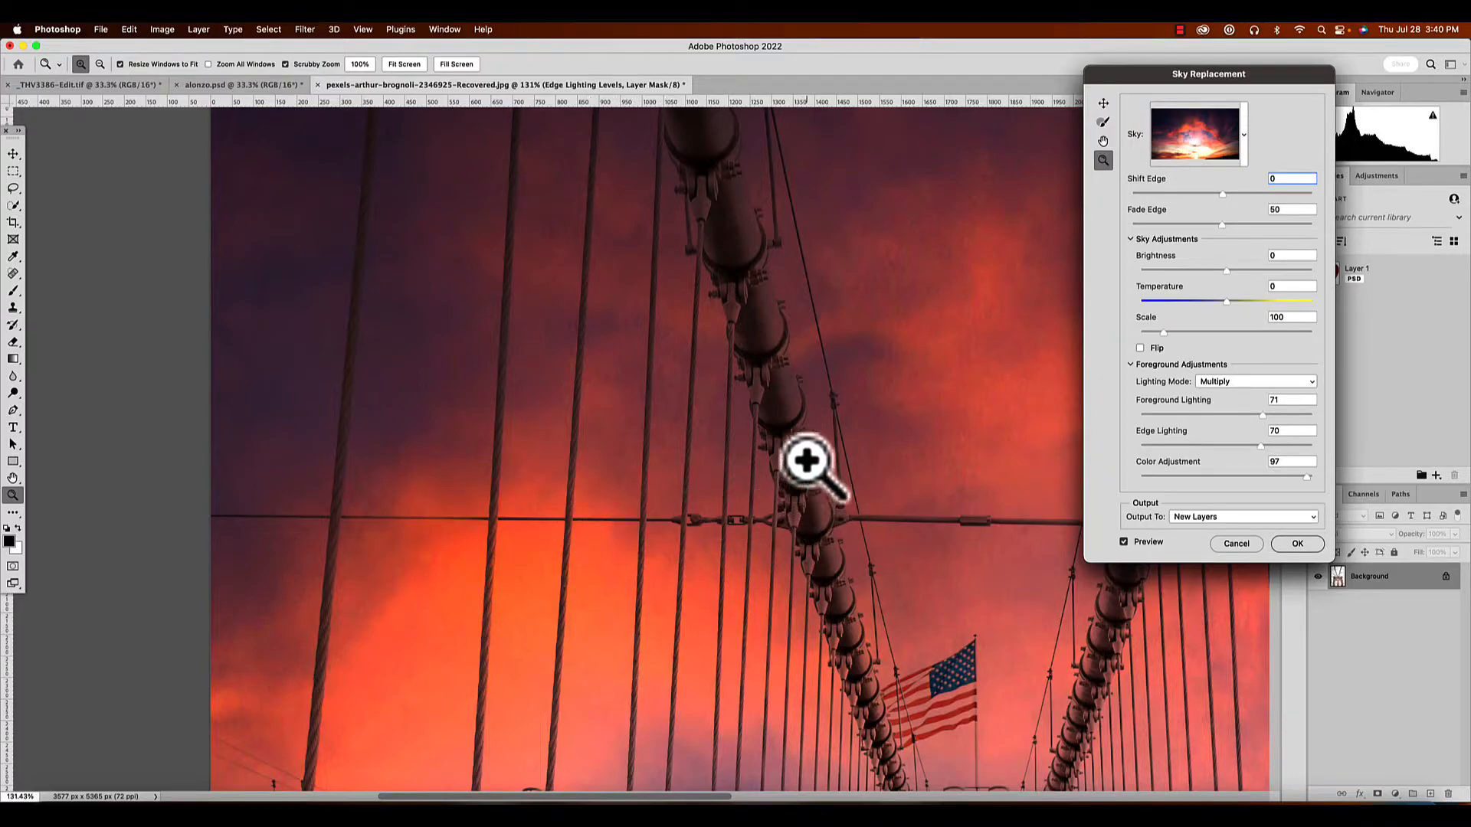
{"action": "scroll", "coordinate": [804, 466], "scroll_direction": "down", "scroll_amount": 10}
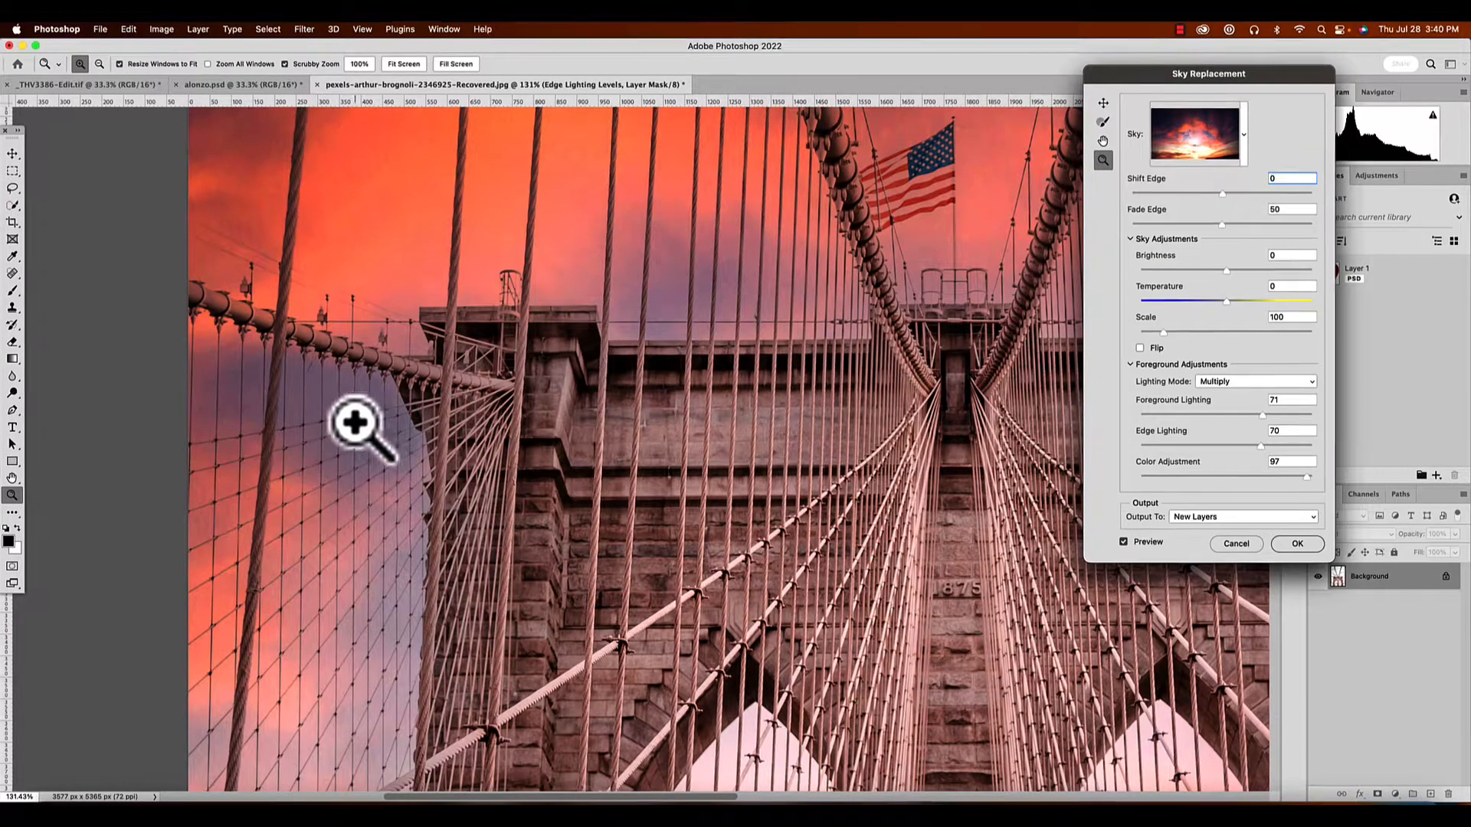
{"action": "key", "text": "super+0"}
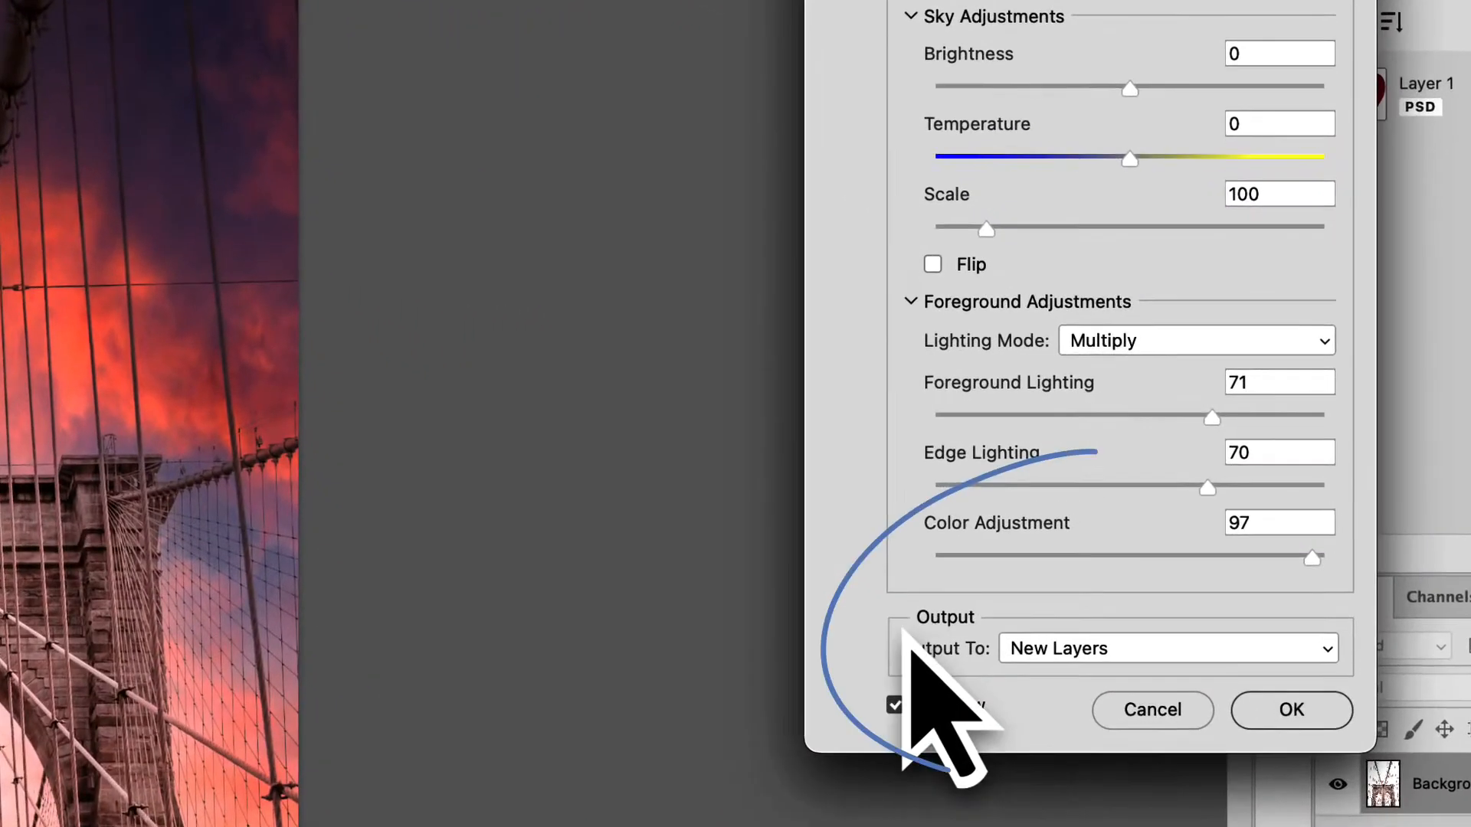
Output the bridge's sky replacement to New Layers and apply it
{"action": "left_click", "coordinate": [1330, 659]}
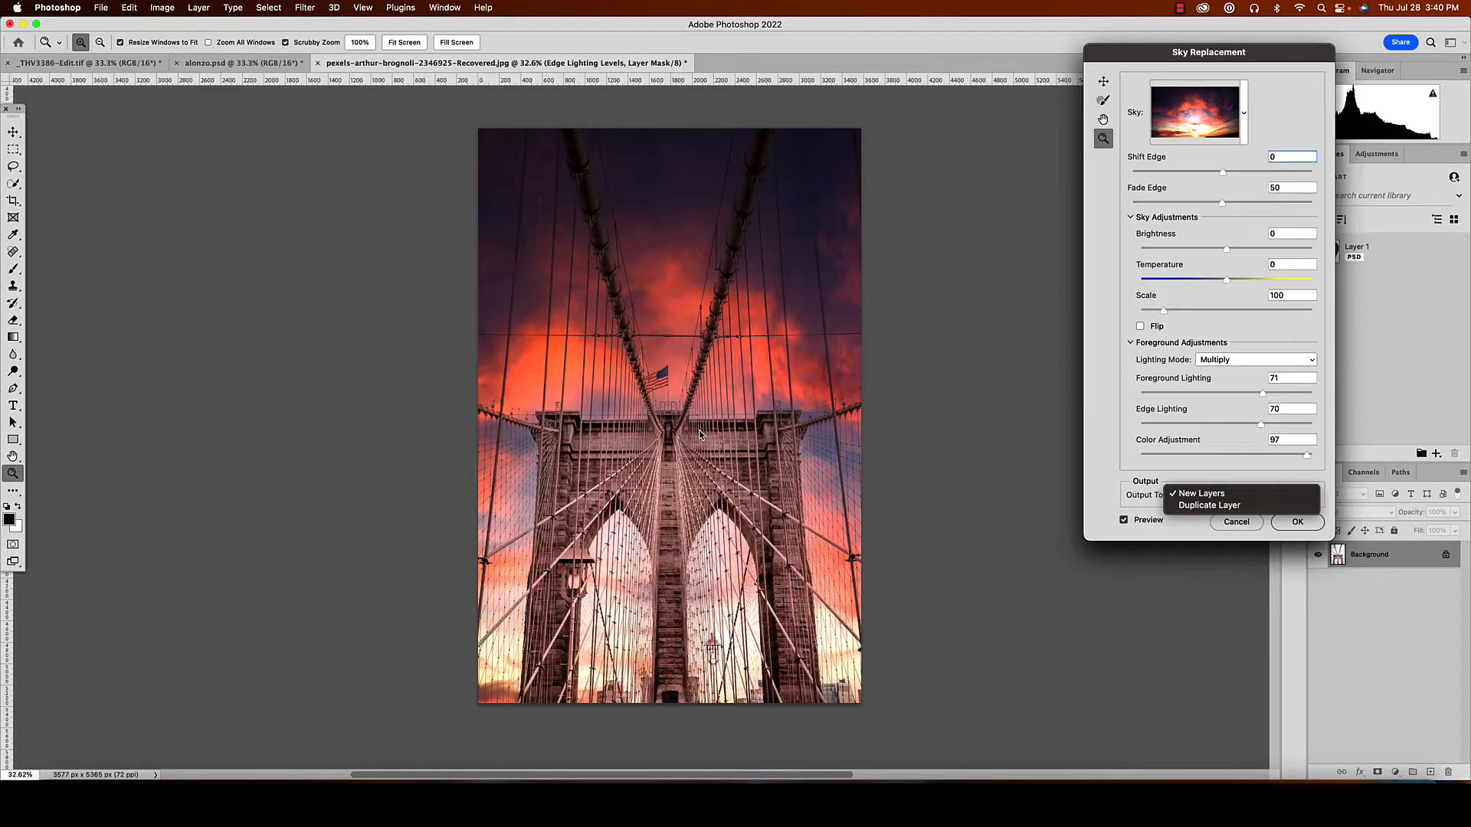
{"action": "left_click", "coordinate": [1209, 497]}
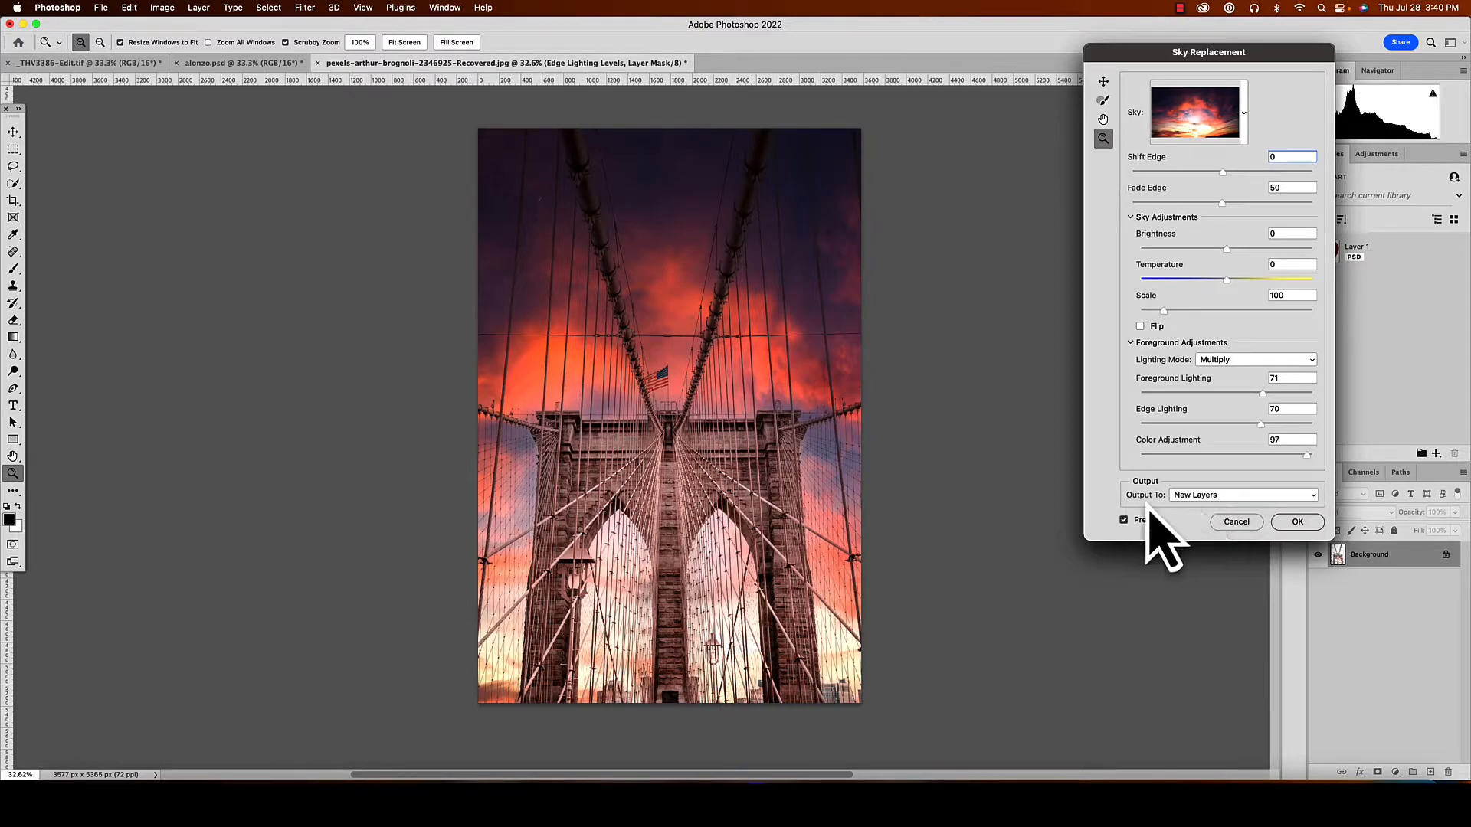
{"action": "left_click", "coordinate": [1297, 524]}
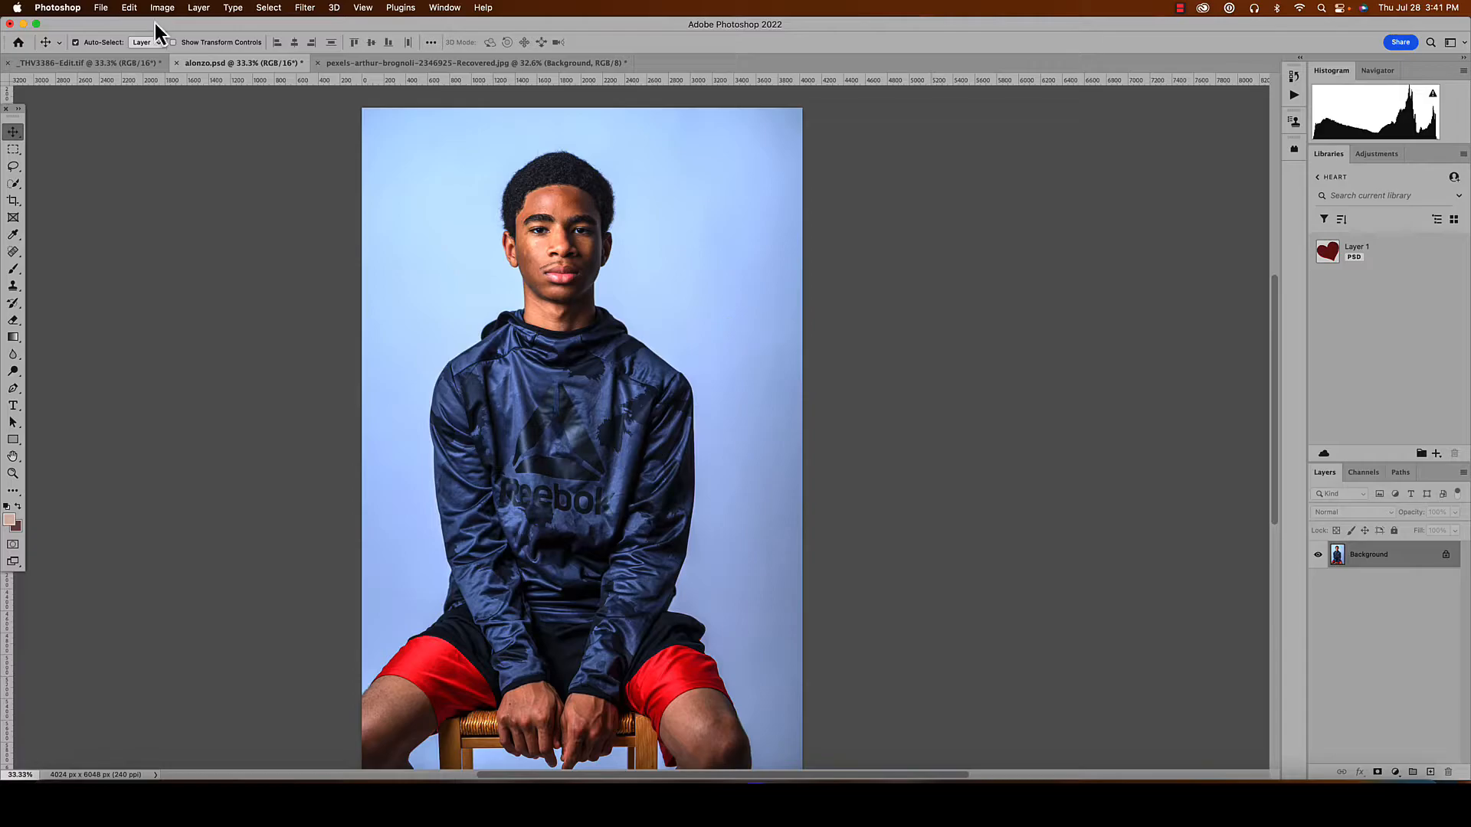
Open Sky Replacement for the light-blue-background portrait, compare the preview with the original, and raise Color Adjustment slightly
{"action": "left_click", "coordinate": [129, 9]}
{"action": "left_click", "coordinate": [165, 334]}
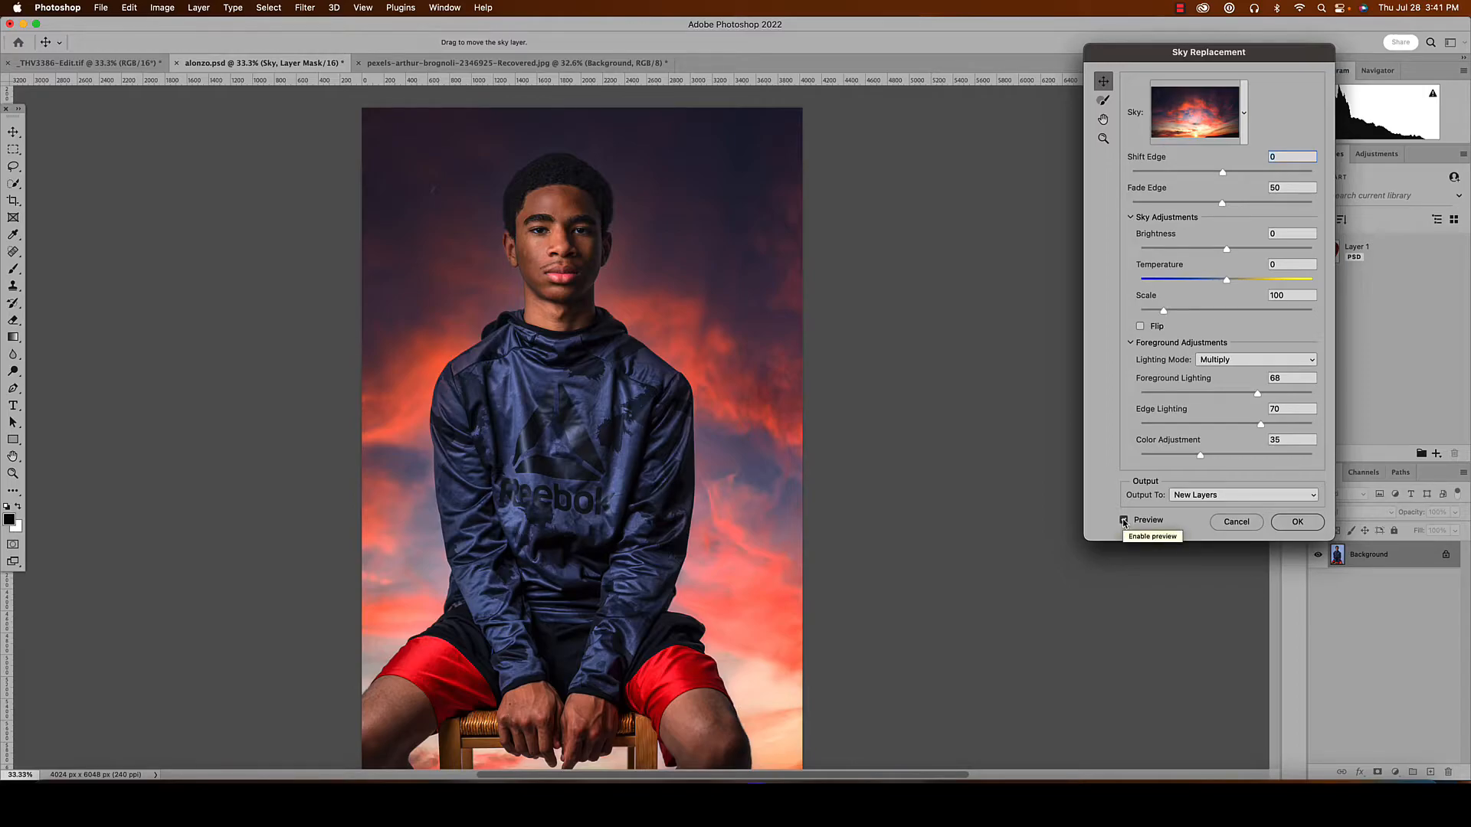
{"action": "left_click", "coordinate": [1124, 522]}
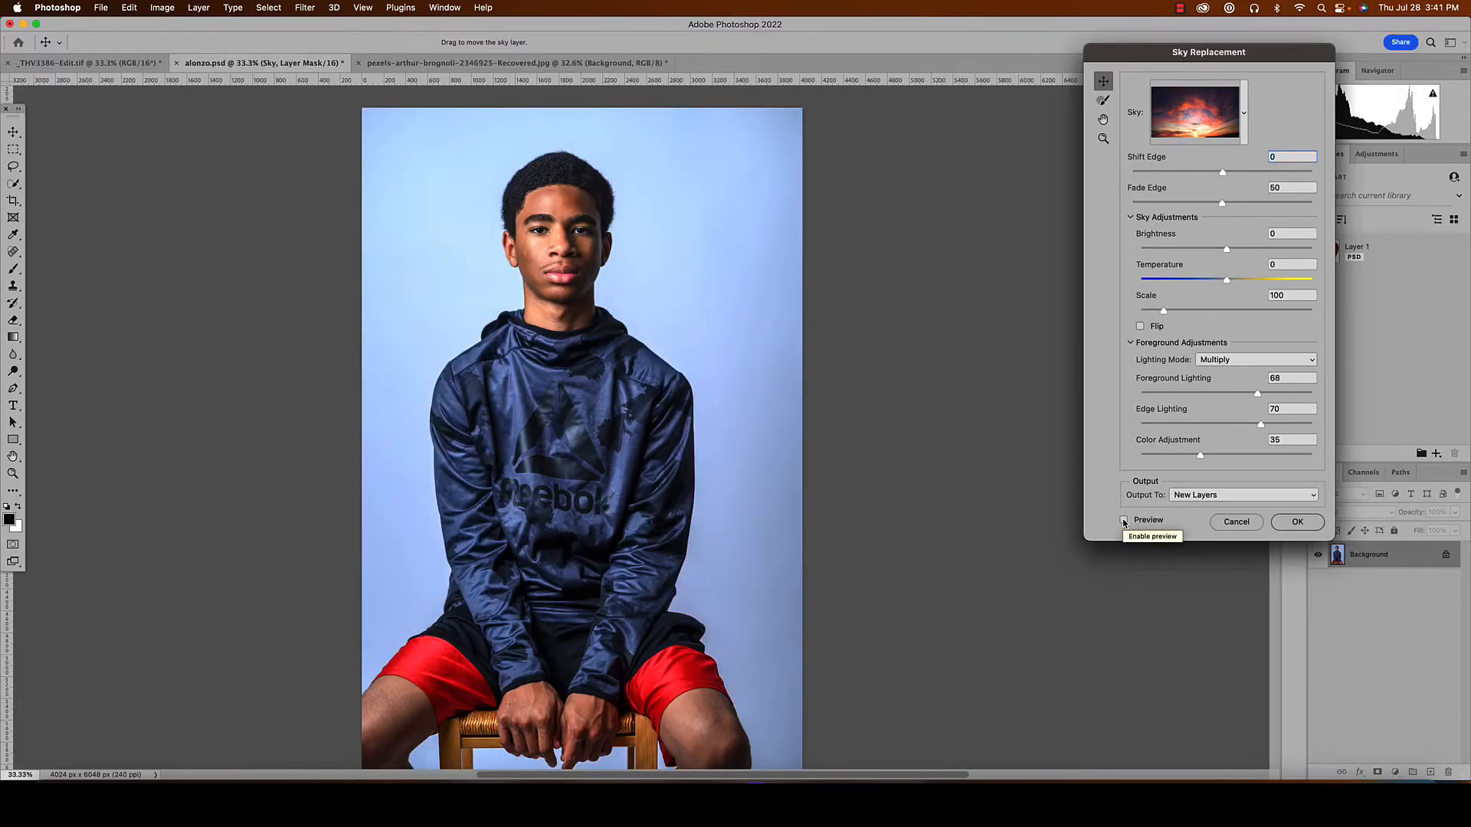
{"action": "left_click", "coordinate": [1124, 522]}
{"action": "left_click_drag", "start_coordinate": [1202, 457], "coordinate": [1218, 458]}
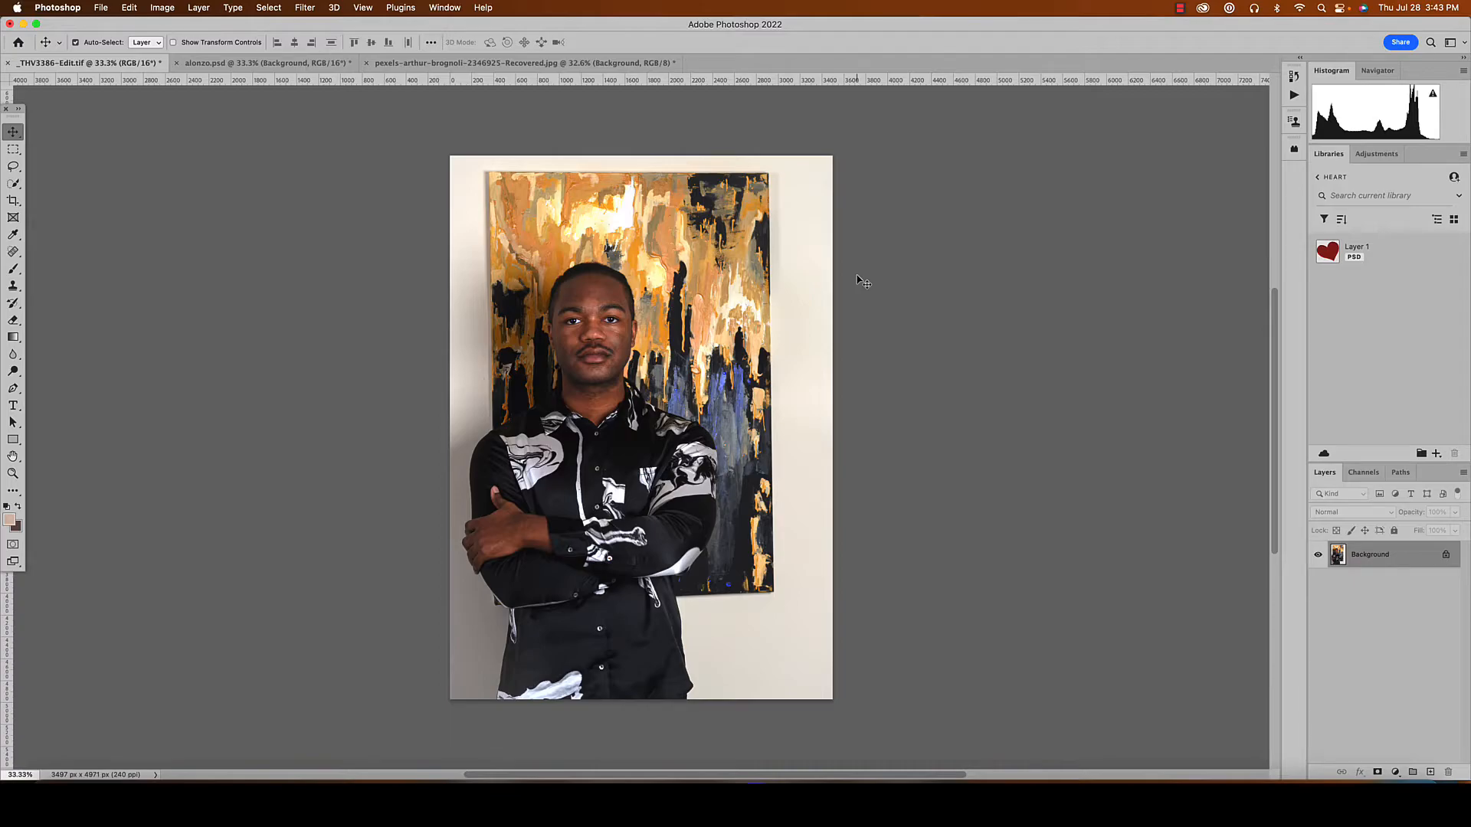
Try to apply Sky Replacement to the portrait of the man standing in front of the painting
{"action": "left_click", "coordinate": [129, 8]}
{"action": "left_click", "coordinate": [165, 333]}
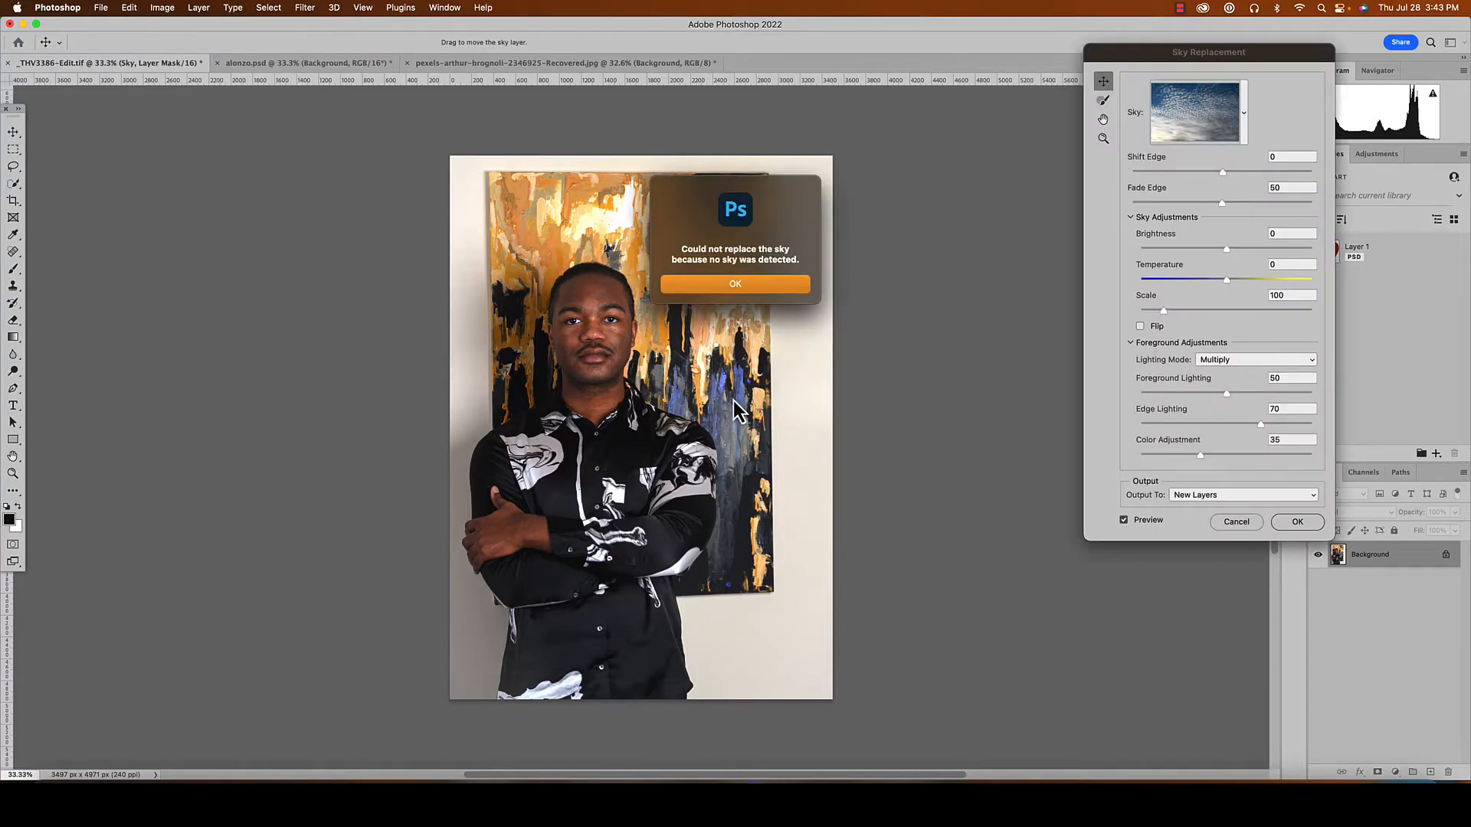
{"action": "left_click", "coordinate": [764, 284]}
Select the man as the subject and add a blue Solid Color fill layer masked to cover only the background behind him
{"action": "left_click", "coordinate": [269, 7]}
{"action": "left_click", "coordinate": [296, 156]}
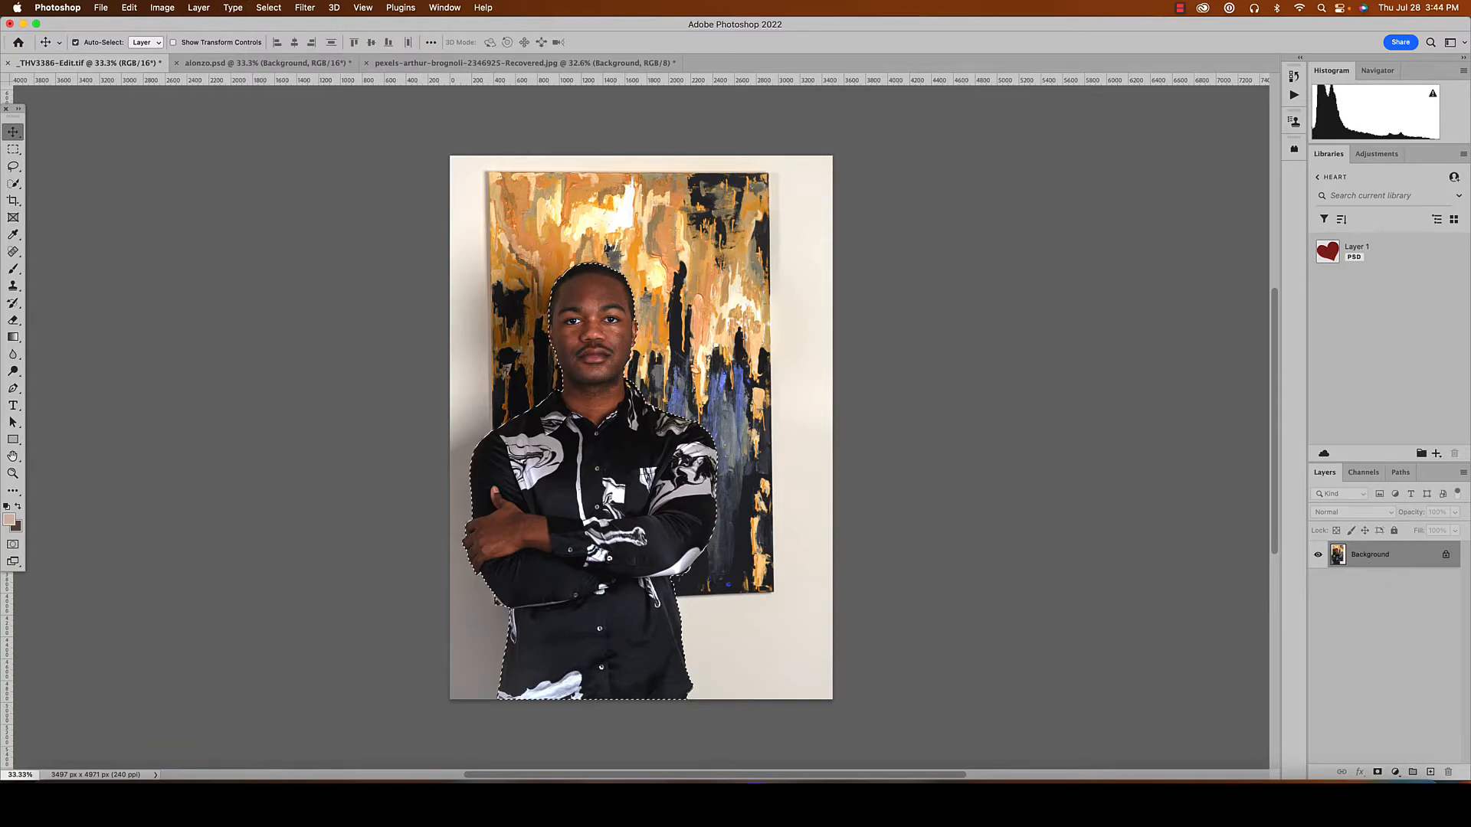
{"action": "left_click", "coordinate": [1396, 772]}
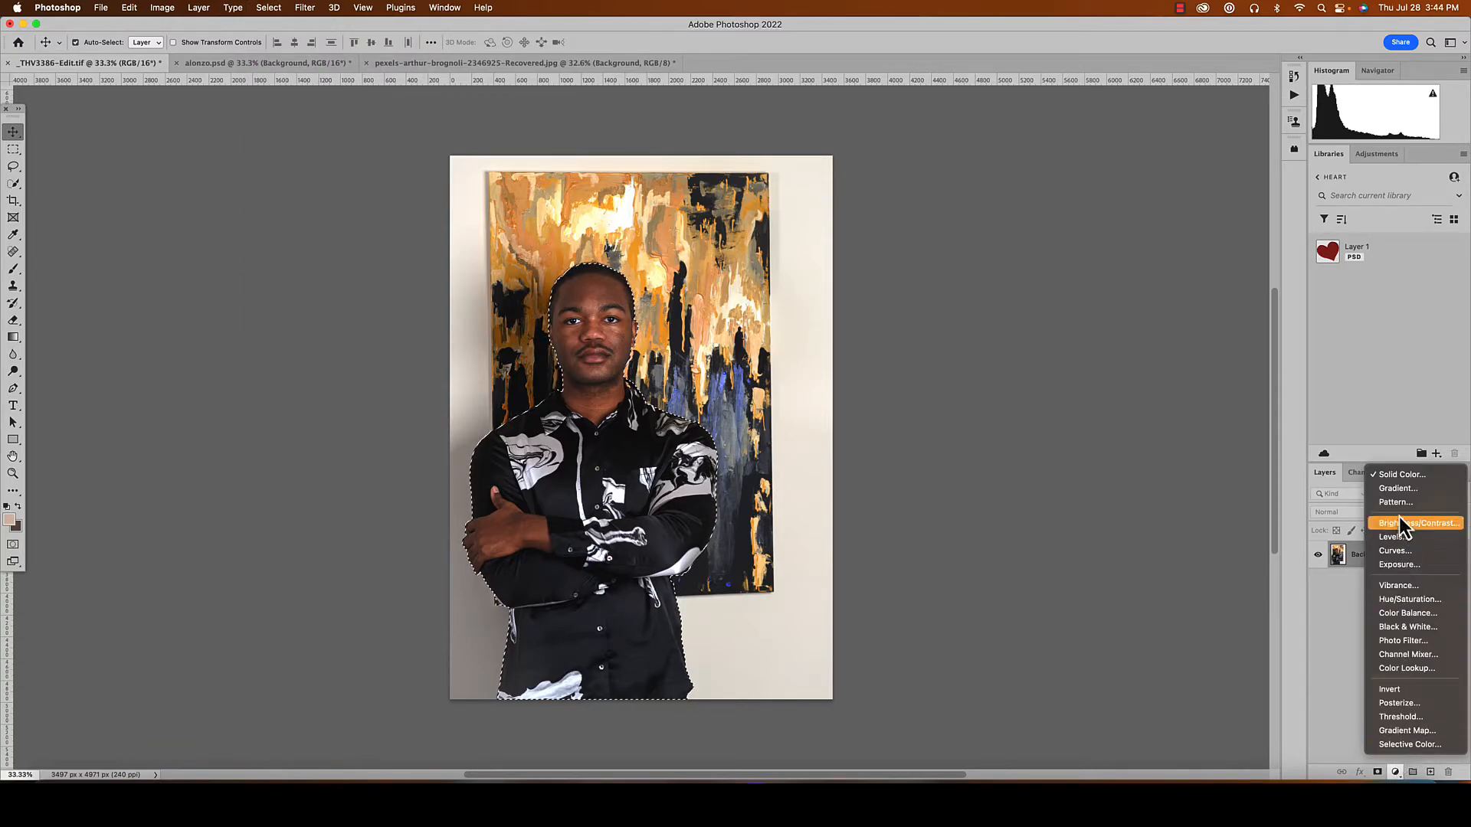
{"action": "left_click", "coordinate": [1404, 474]}
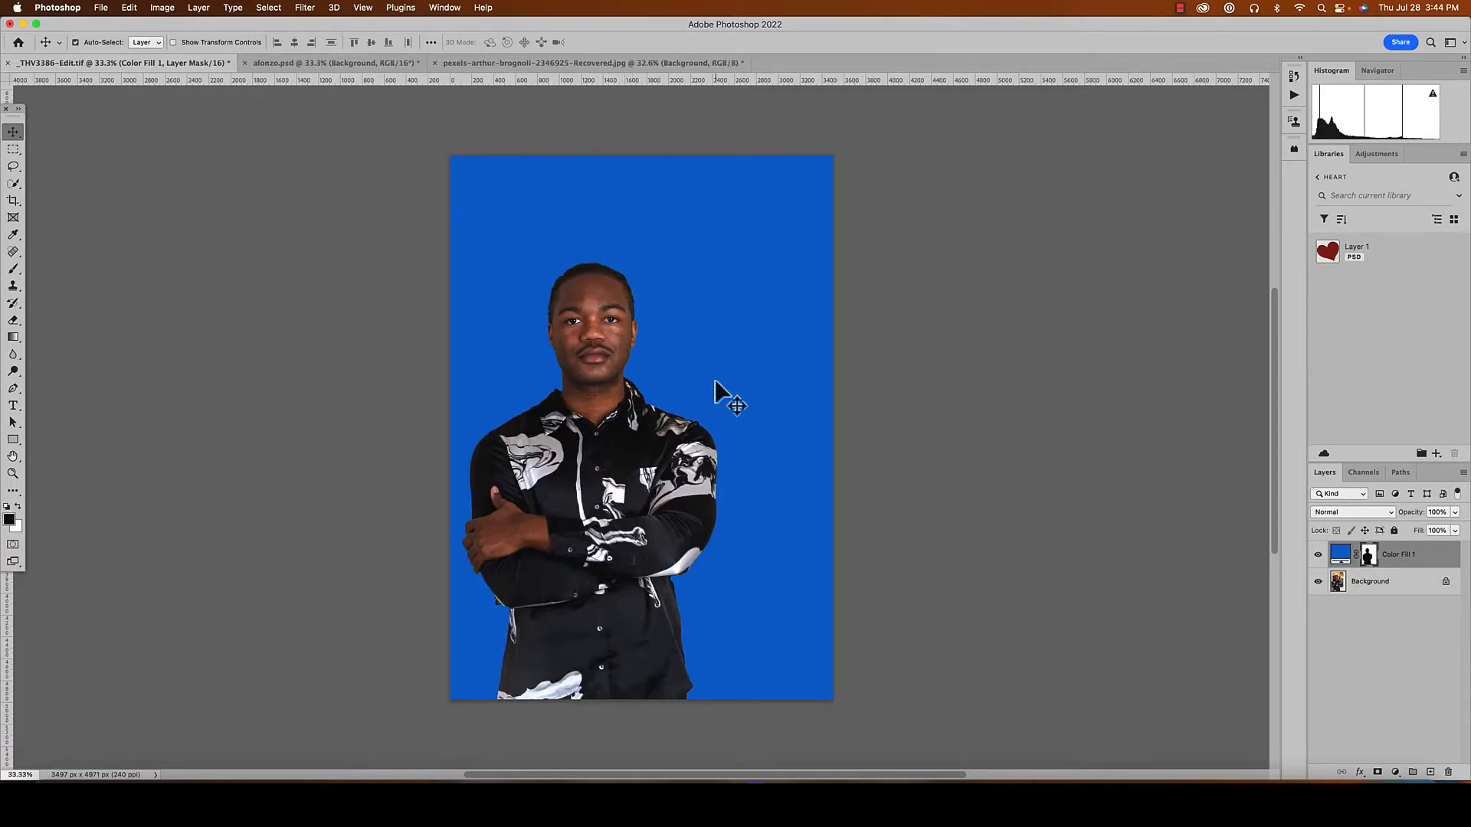
Flatten the blue fill layer and the portrait into a single Background layer
{"action": "left_click", "coordinate": [129, 8]}
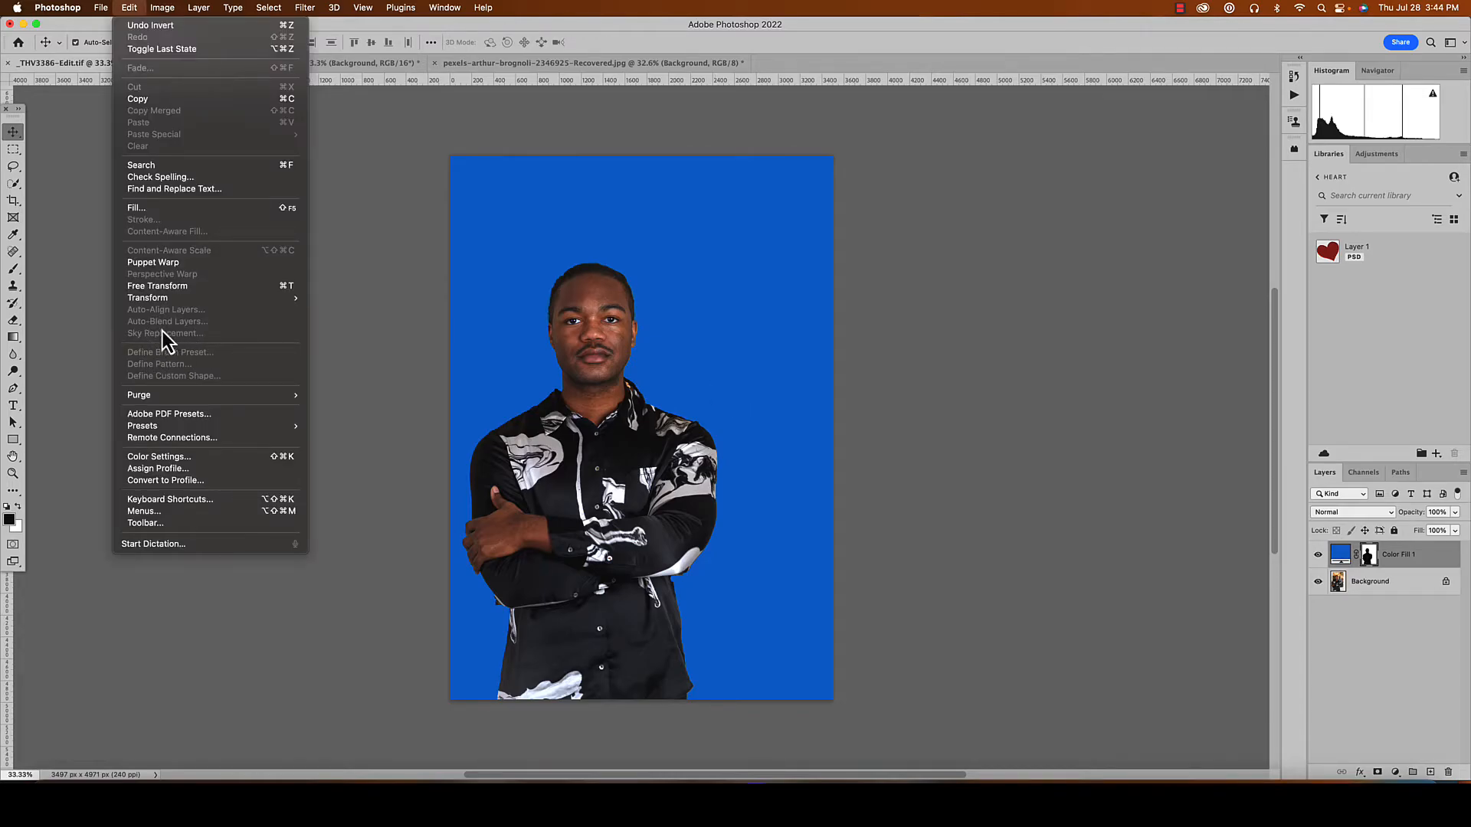
{"action": "left_click", "coordinate": [1411, 583]}
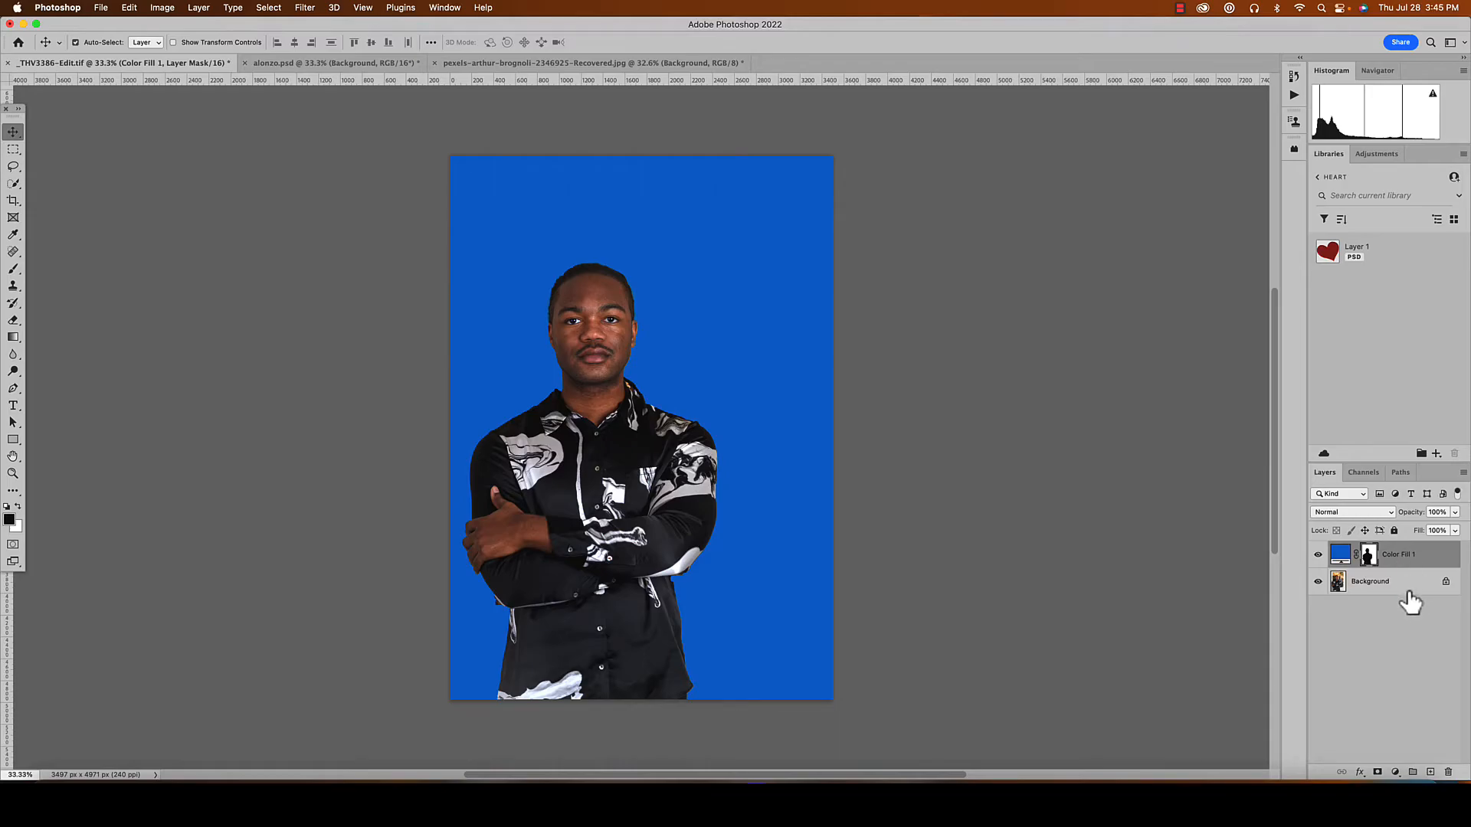
{"action": "left_click", "coordinate": [1464, 473]}
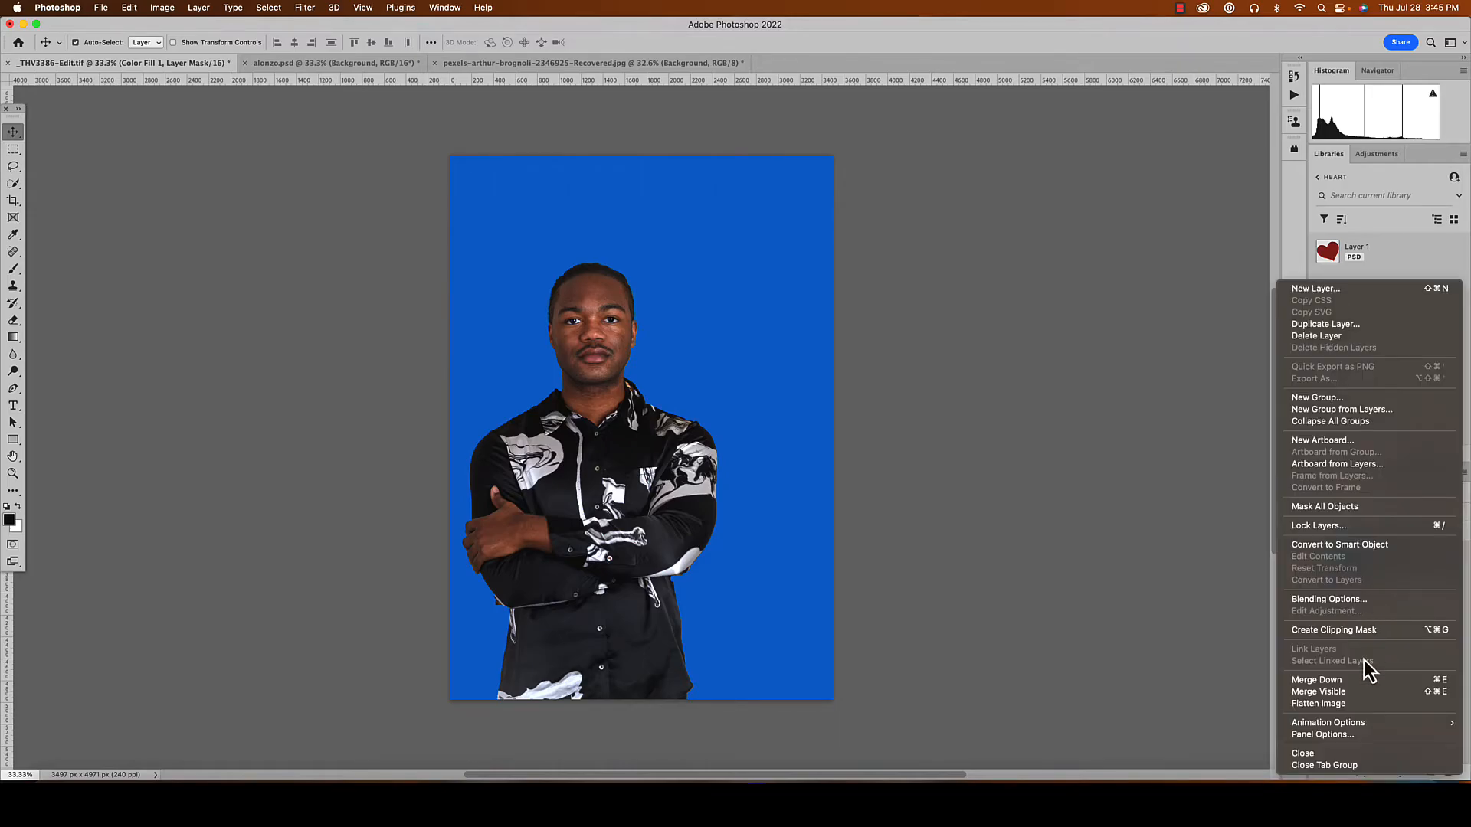
{"action": "left_click", "coordinate": [1322, 706]}
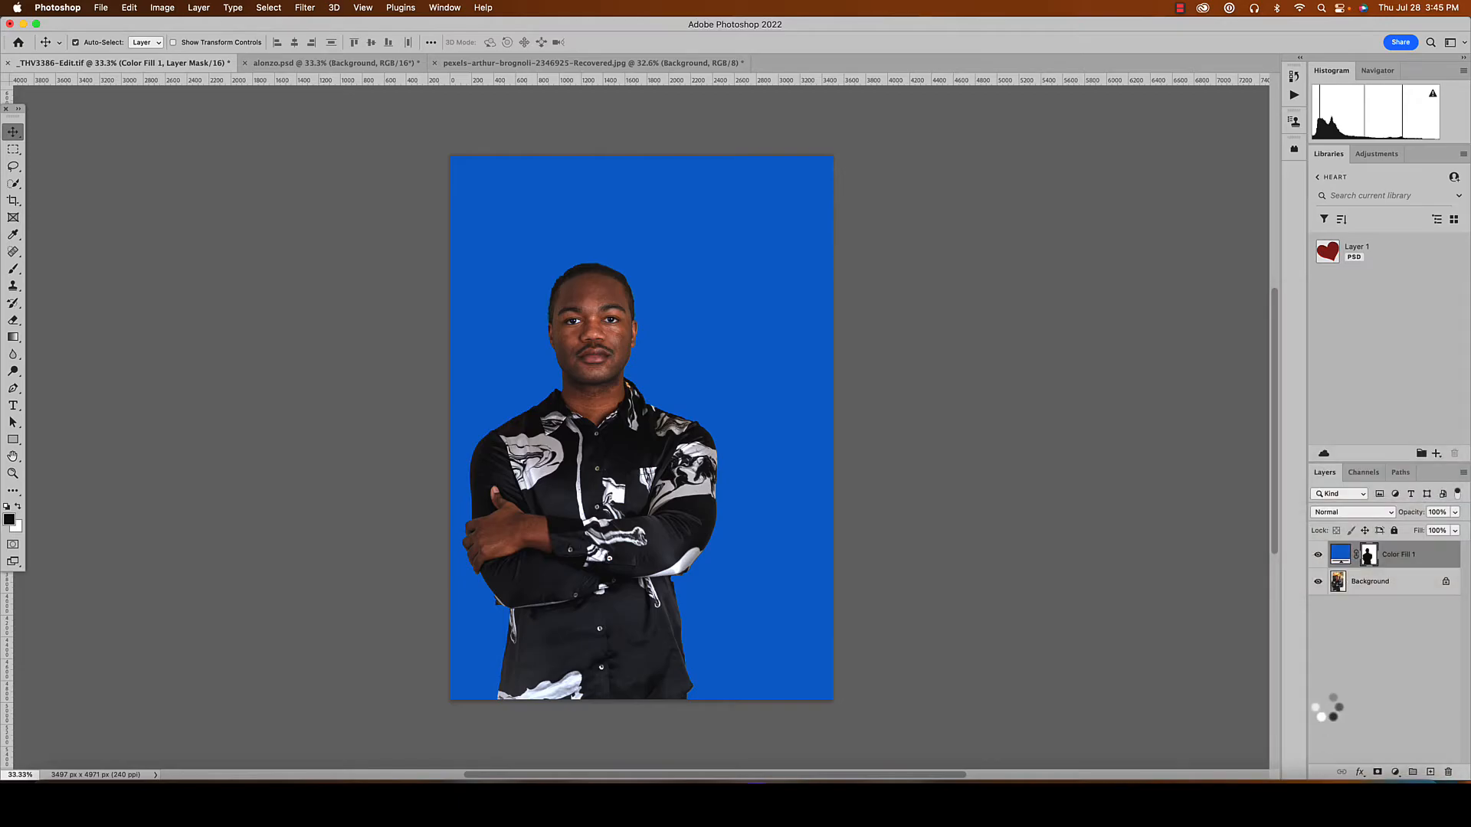
Replace the portrait's blue background with the cloudy blue sky, using a Color Adjustment of 57 and output to New Layers
{"action": "left_click", "coordinate": [126, 10]}
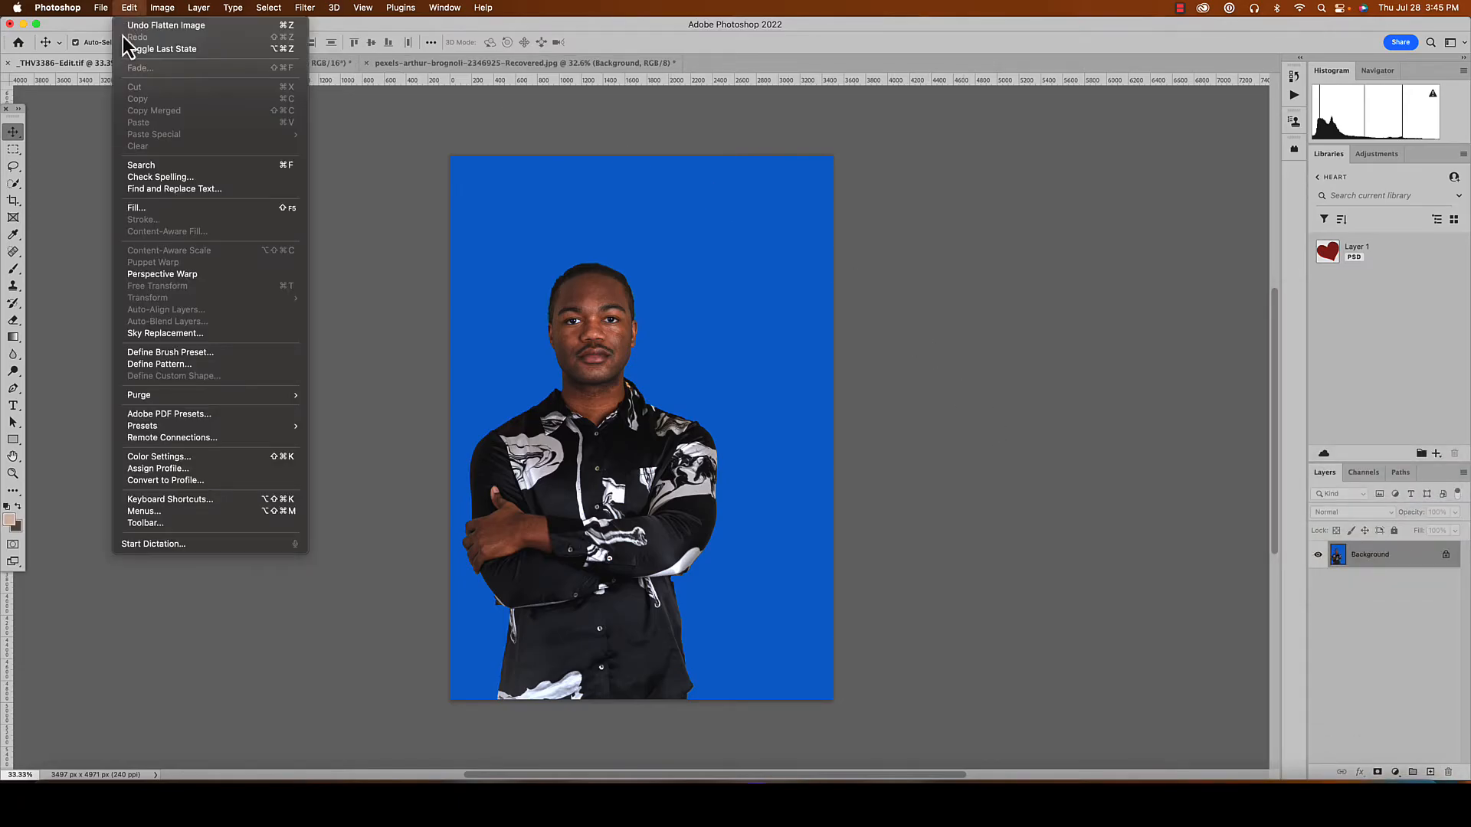
{"action": "left_click", "coordinate": [180, 335]}
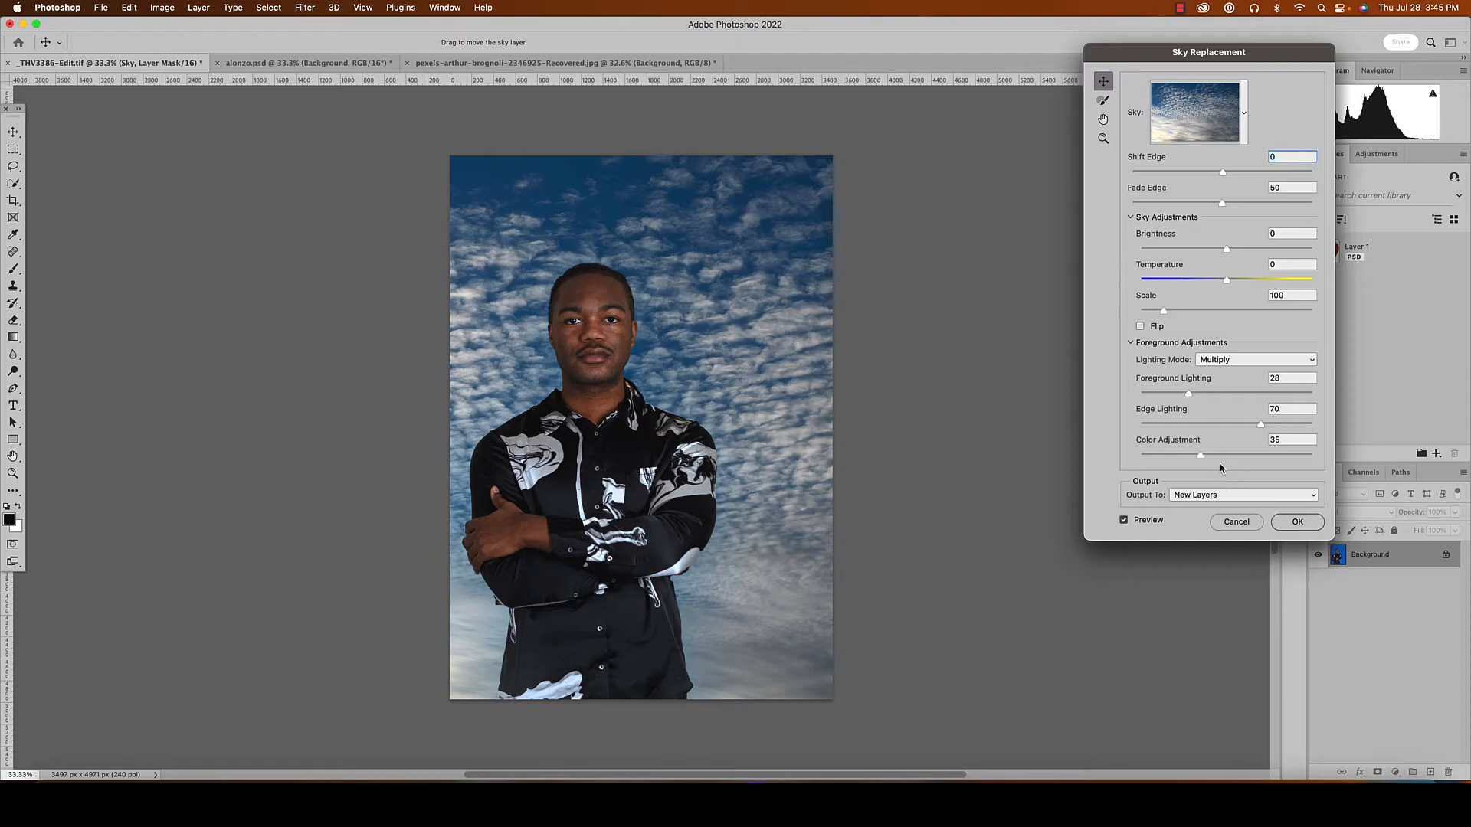
{"action": "left_click_drag", "start_coordinate": [1201, 457], "coordinate": [1293, 459]}
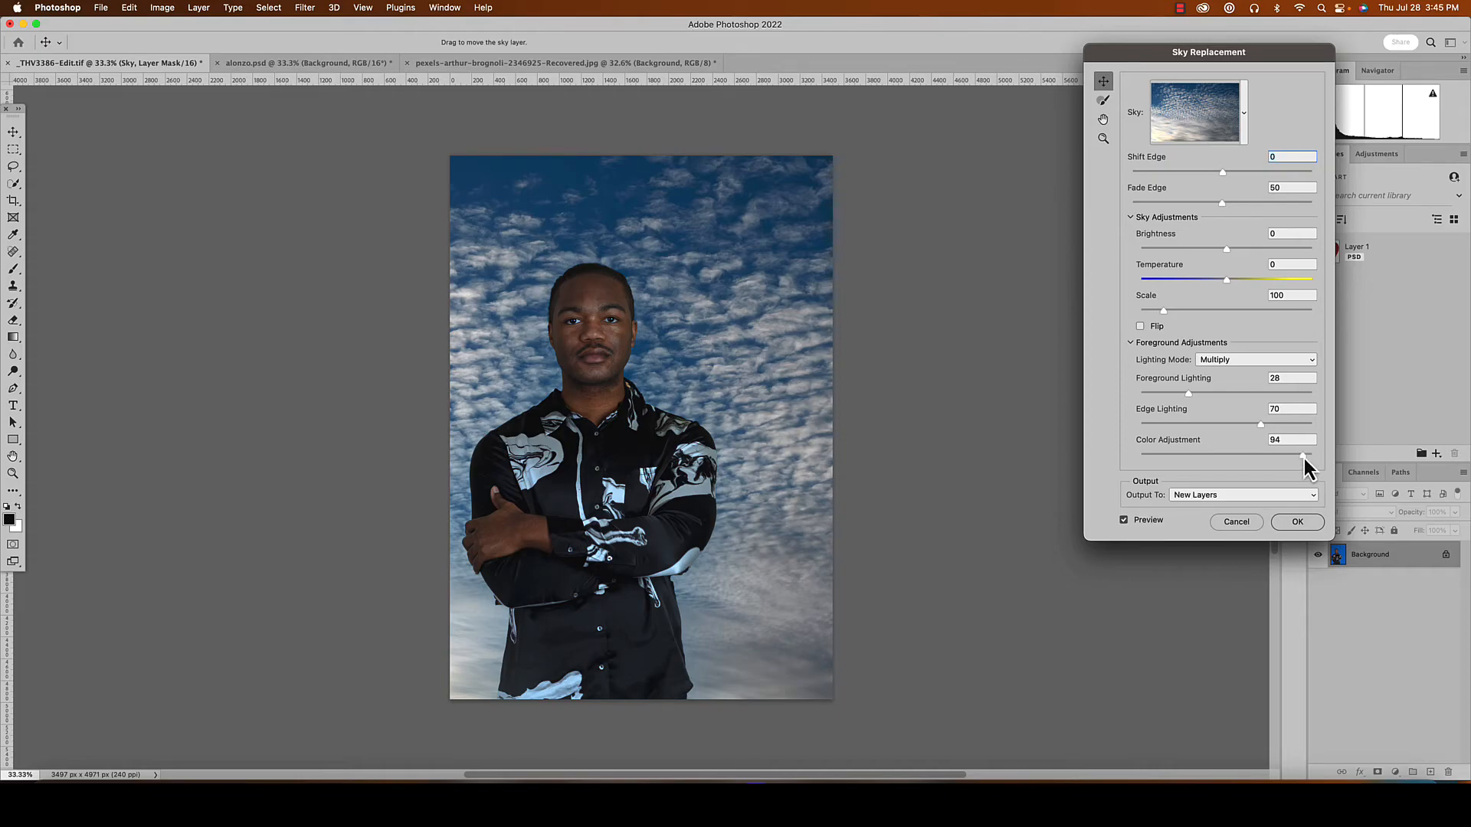
{"action": "left_click_drag", "start_coordinate": [1281, 455], "coordinate": [1238, 457]}
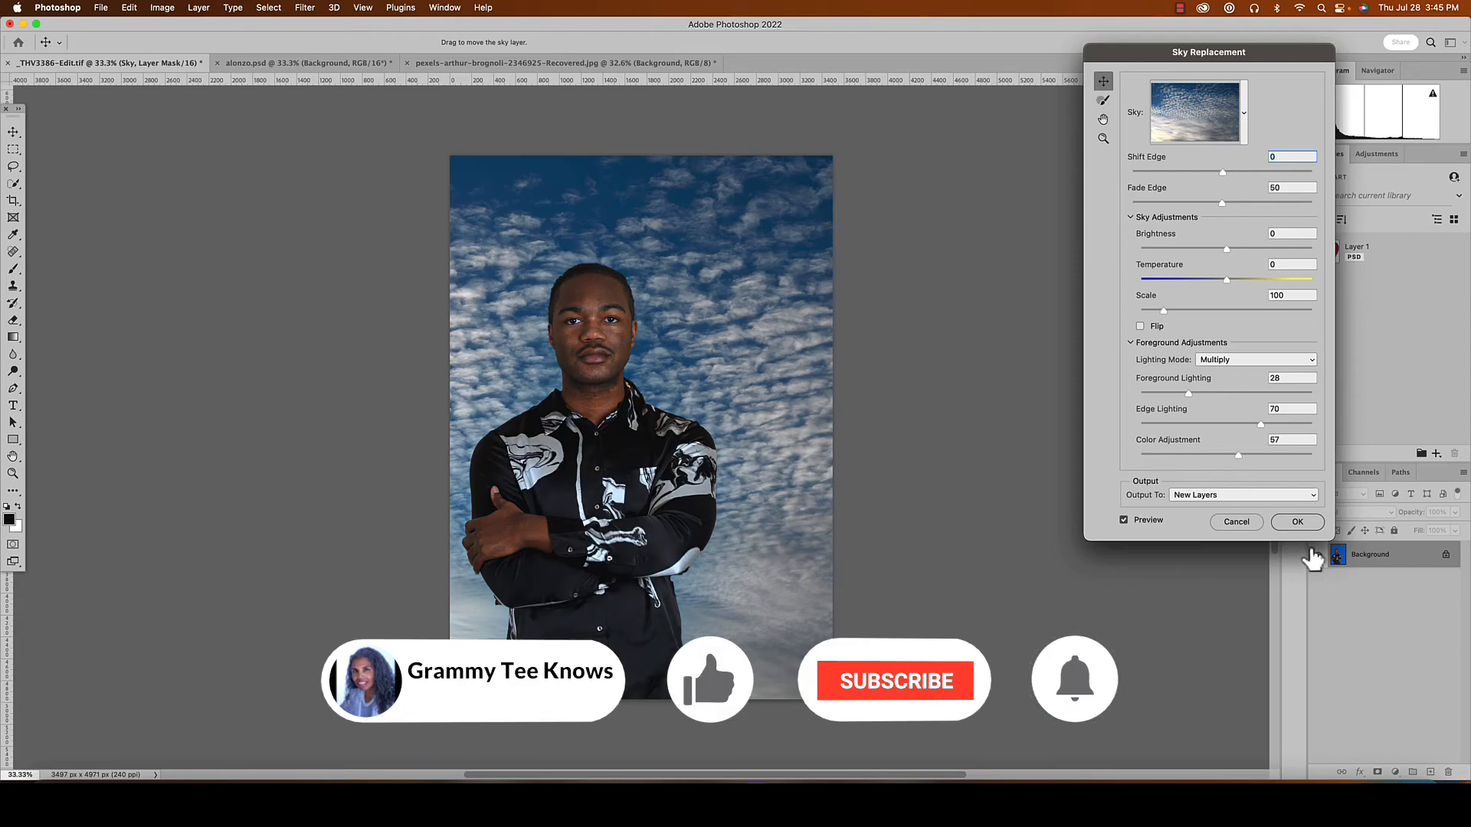
{"action": "left_click", "coordinate": [1298, 523]}
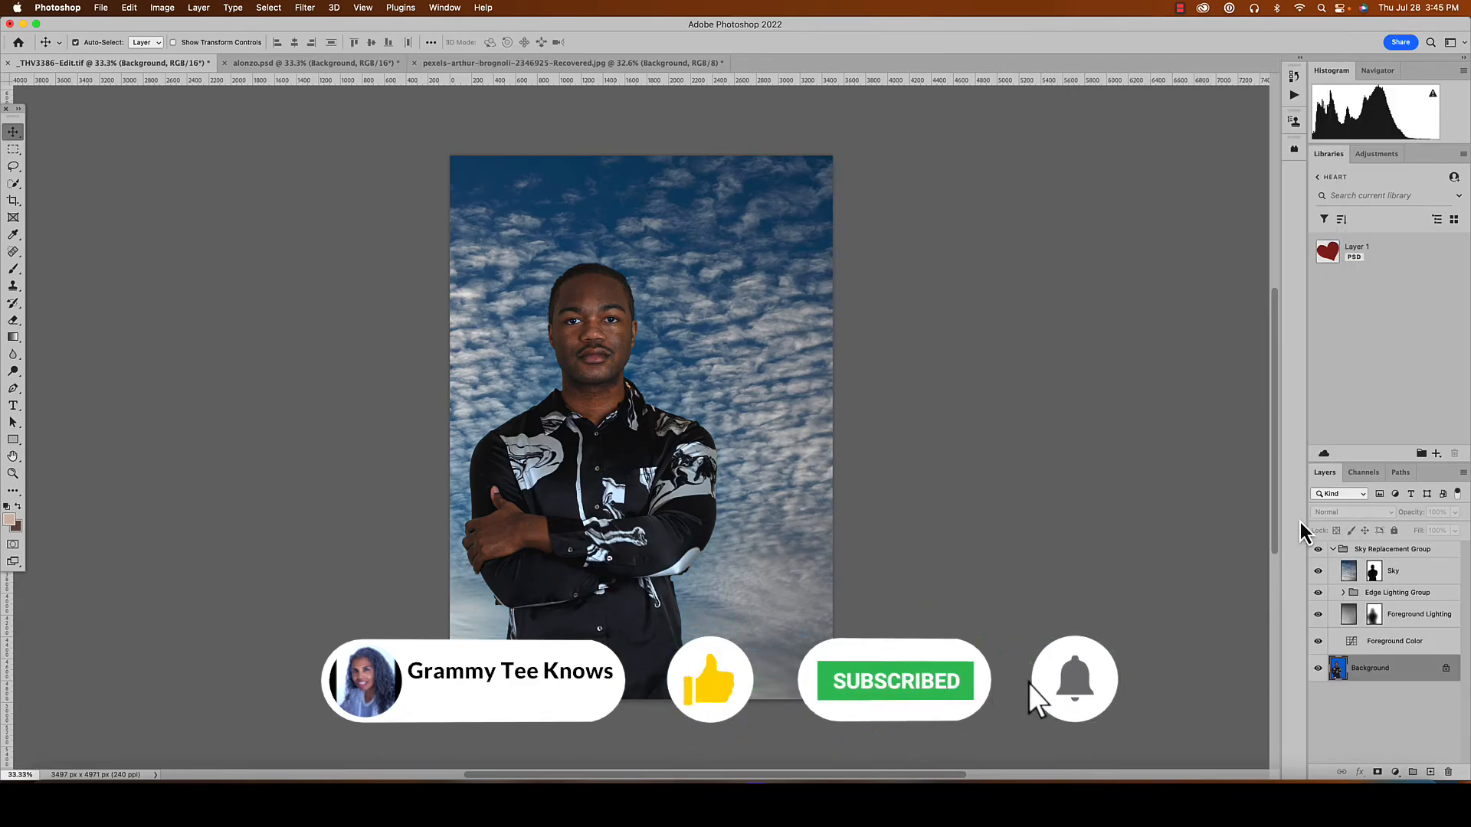